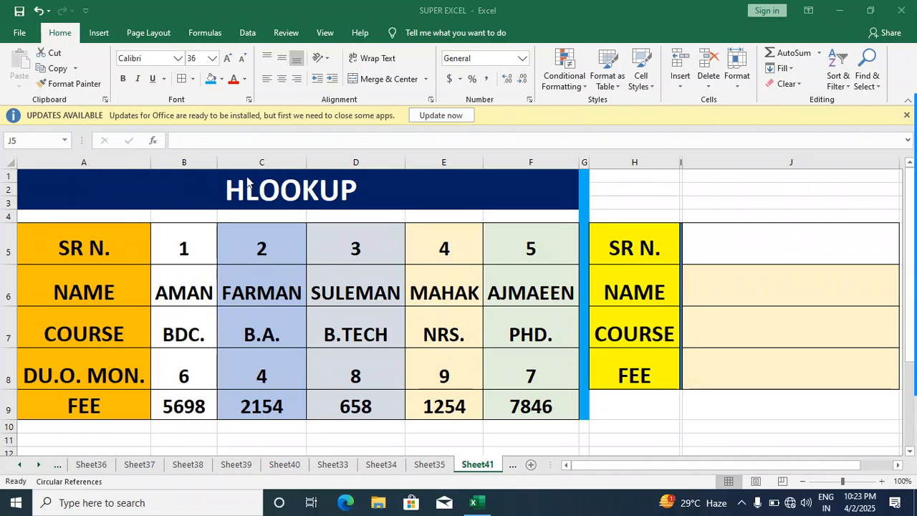
# Compare the VLOOKUP example on Sheet35 with the horizontal HLOOKUP table on Sheet41
pyautogui.click(434, 465)
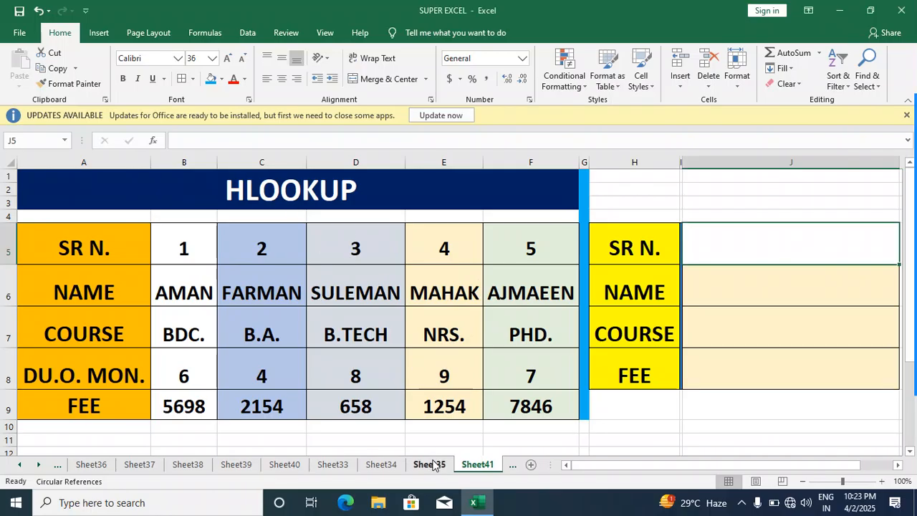
pyautogui.click(432, 465)
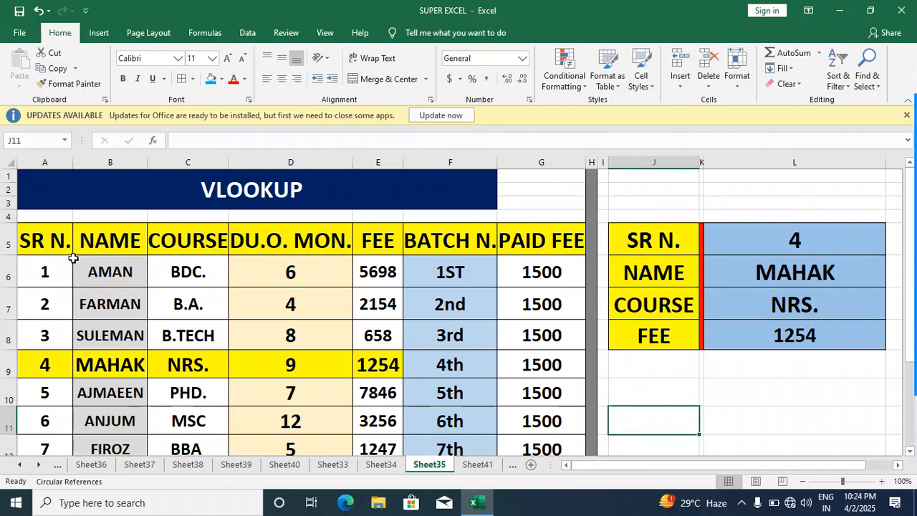
pyautogui.click(479, 465)
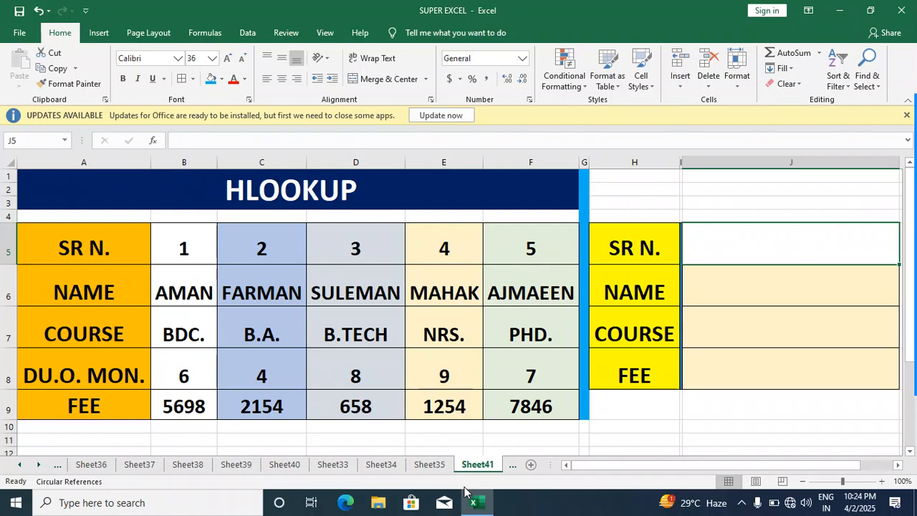
pyautogui.click(442, 467)
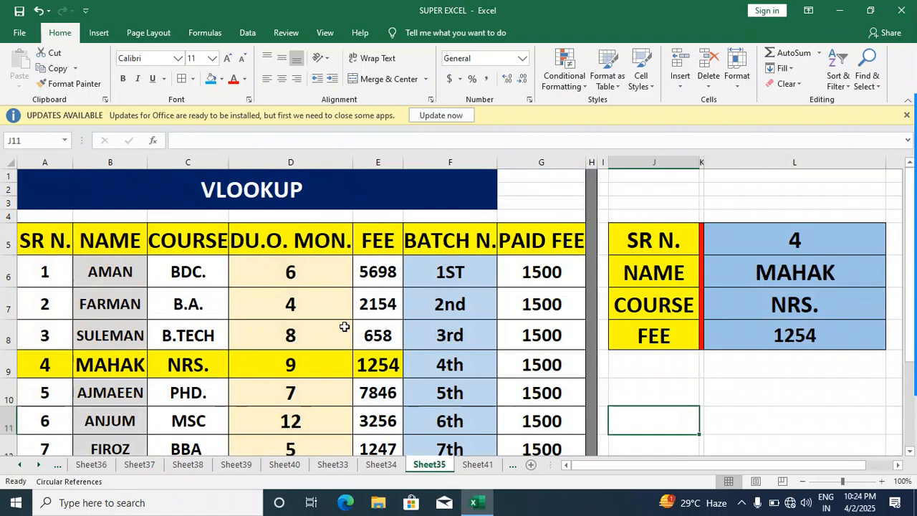
pyautogui.click(479, 465)
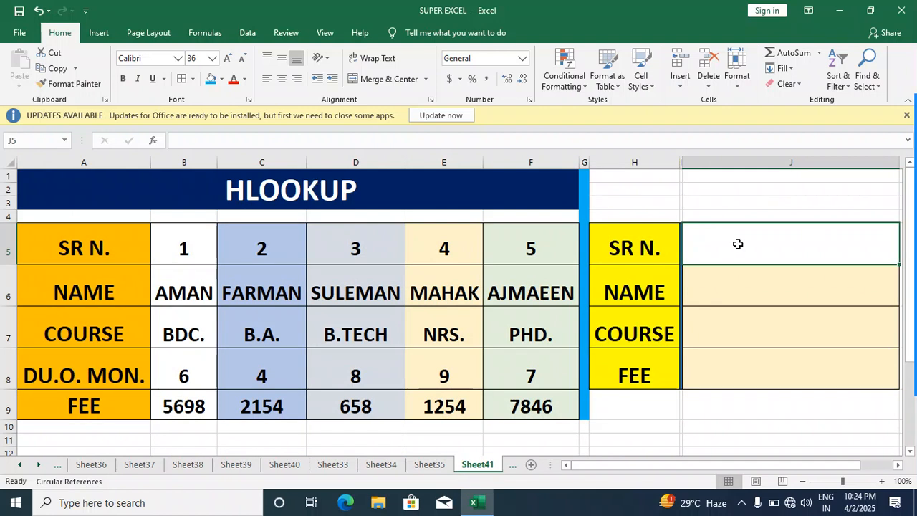
# Enter the formula =HLOOKUP(J5,A5:F9,2,0) in the NAME result cell J6 on Sheet41
pyautogui.click(731, 287)
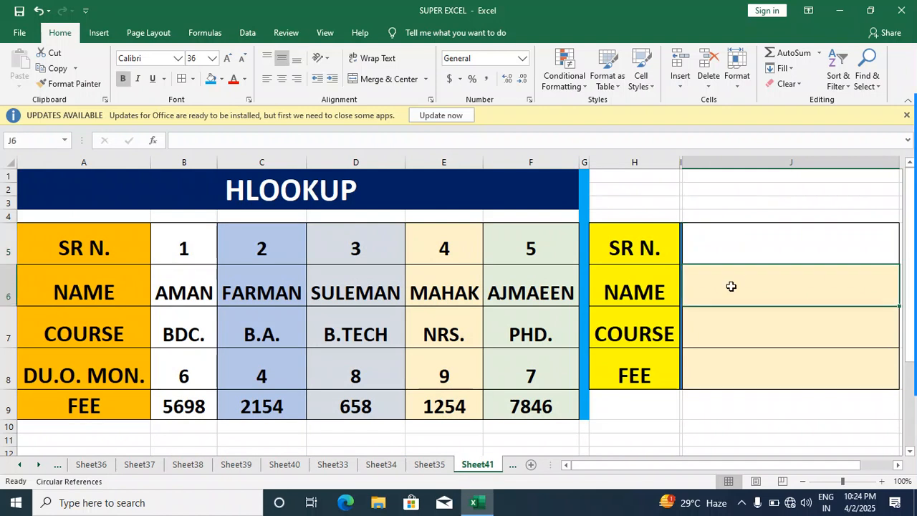
pyautogui.write('=')
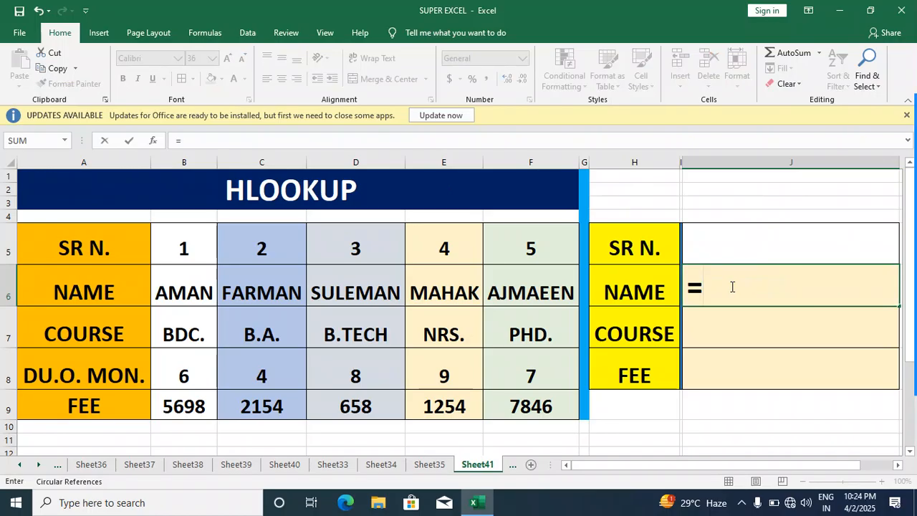
pyautogui.write('H')
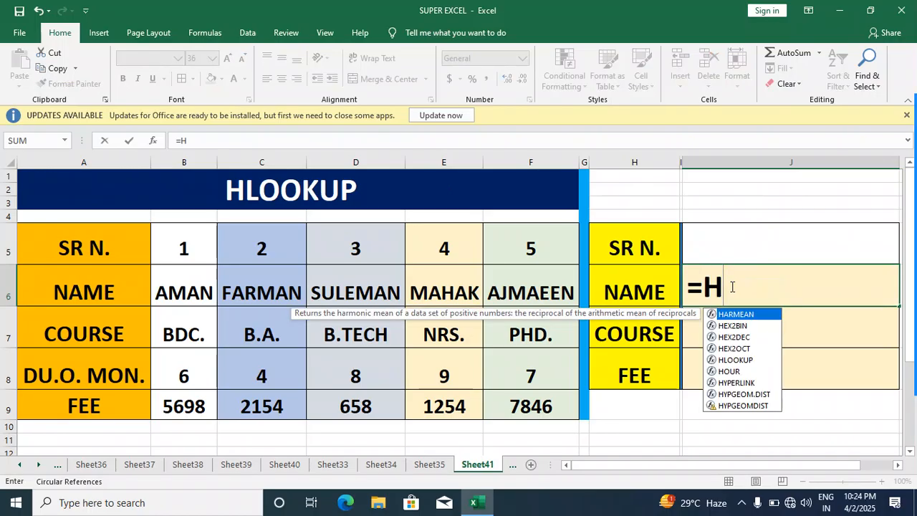
pyautogui.write('LOO')
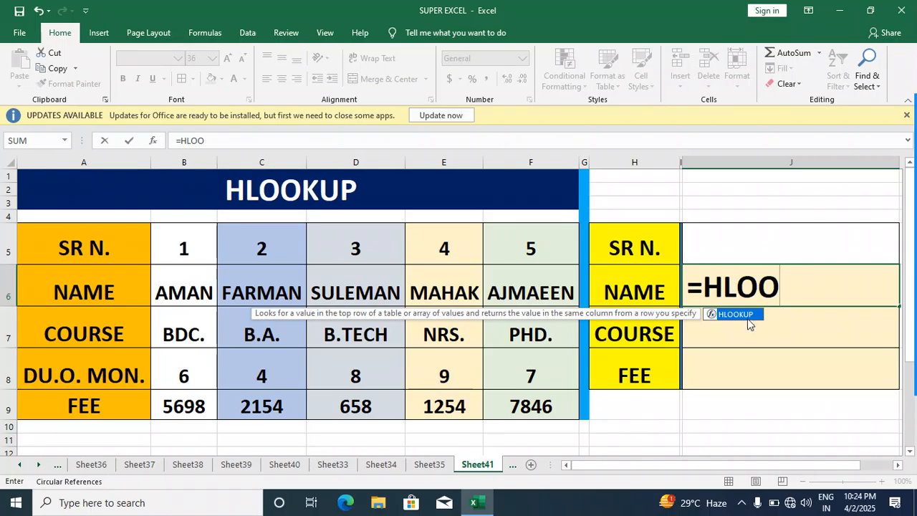
pyautogui.doubleClick(748, 318)
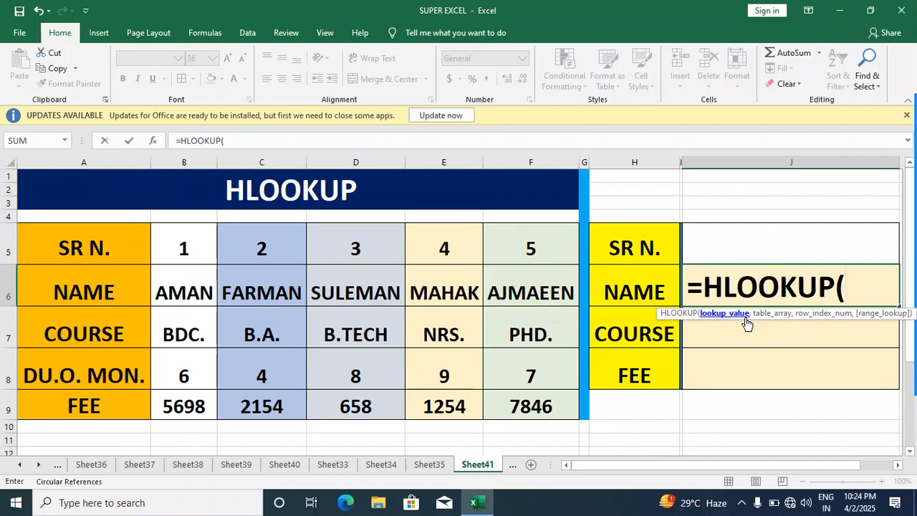
pyautogui.click(760, 239)
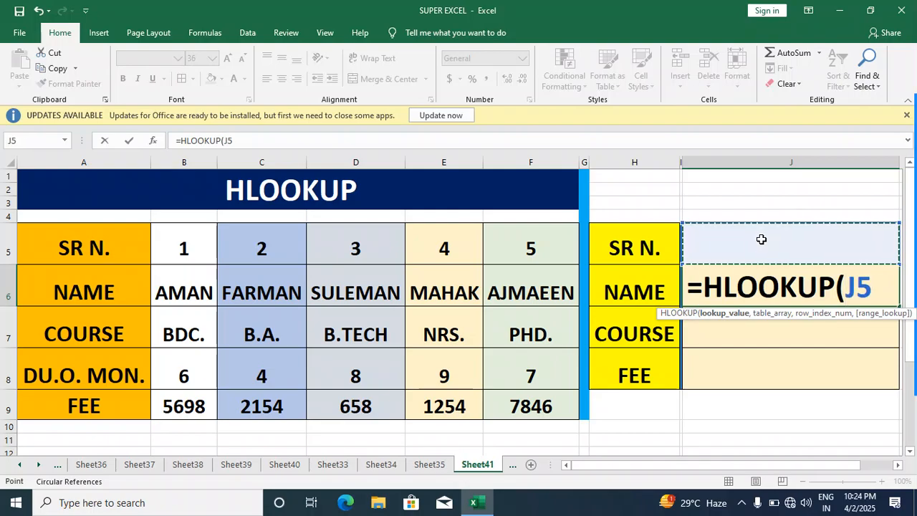
pyautogui.write(',')
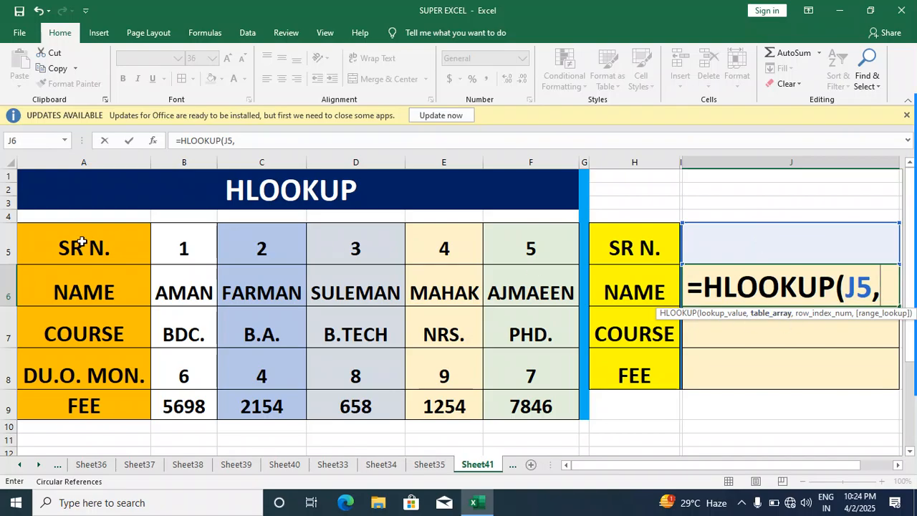
pyautogui.moveTo(82, 244); pyautogui.dragTo(524, 396)
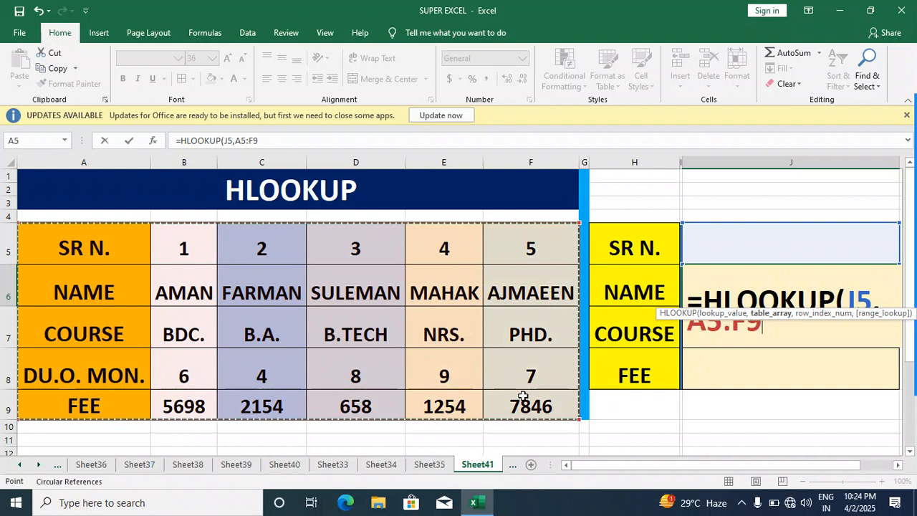
pyautogui.write(',')
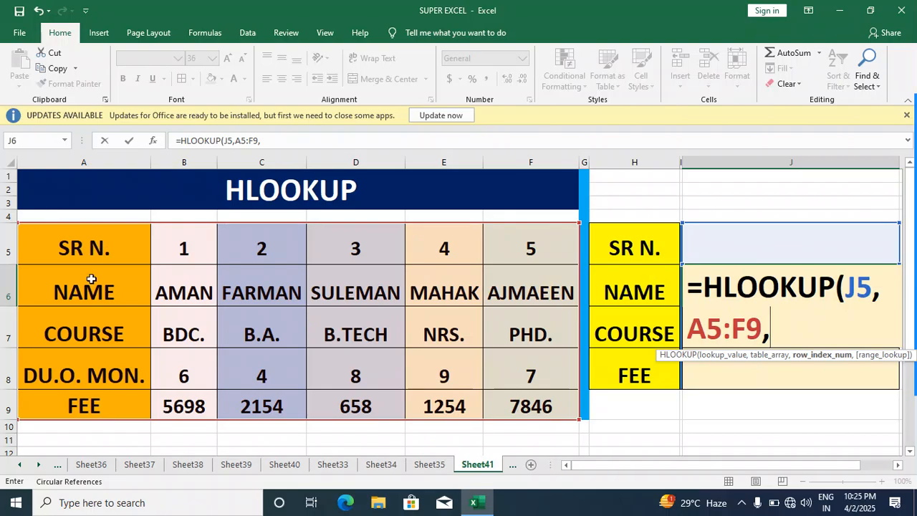
pyautogui.write('2,0')
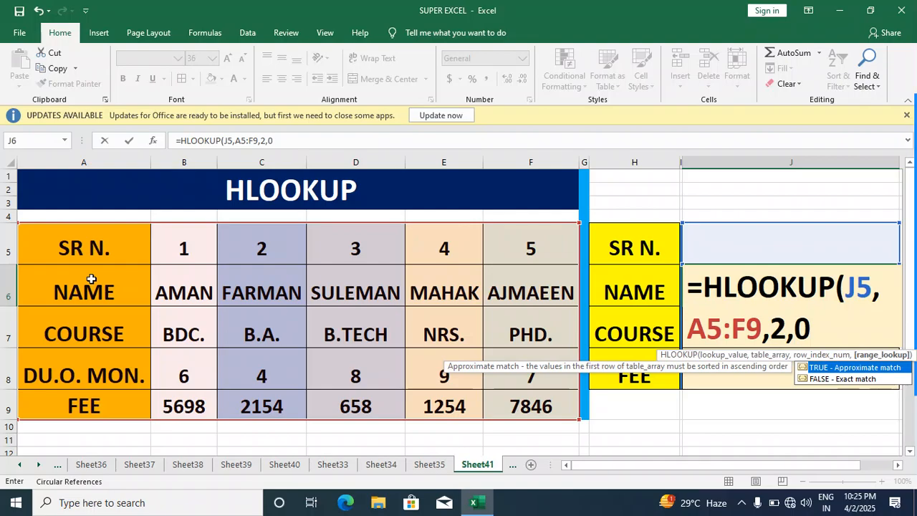
pyautogui.write(')')
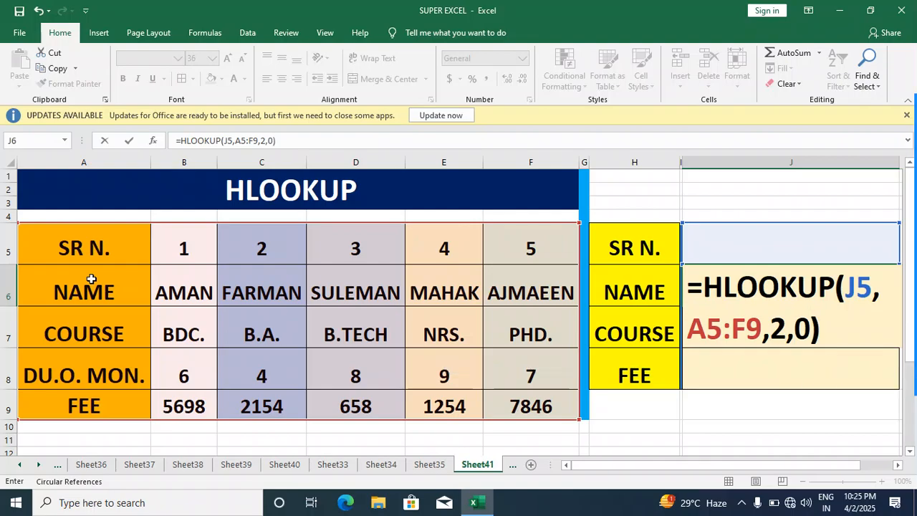
pyautogui.press('Return')
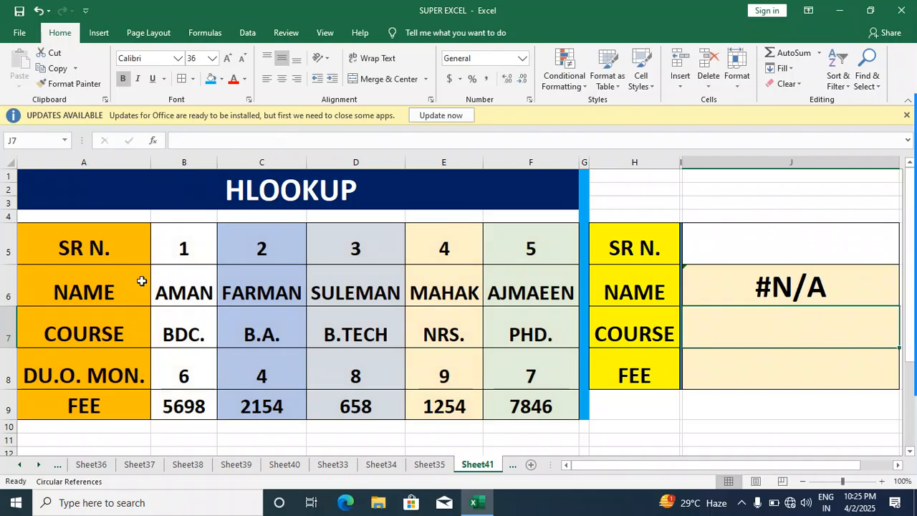
# Enter 1 as the serial number in lookup cell J5
pyautogui.click(772, 240)
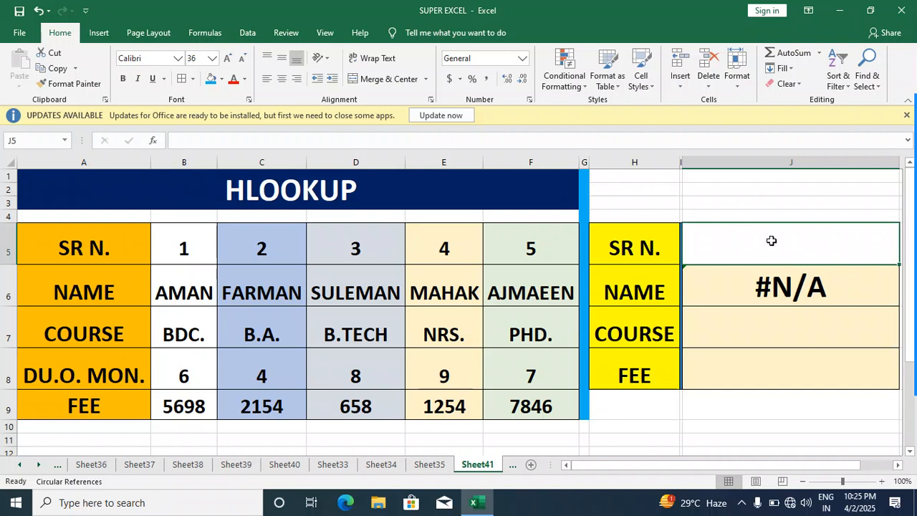
pyautogui.doubleClick(771, 240)
pyautogui.write('1')
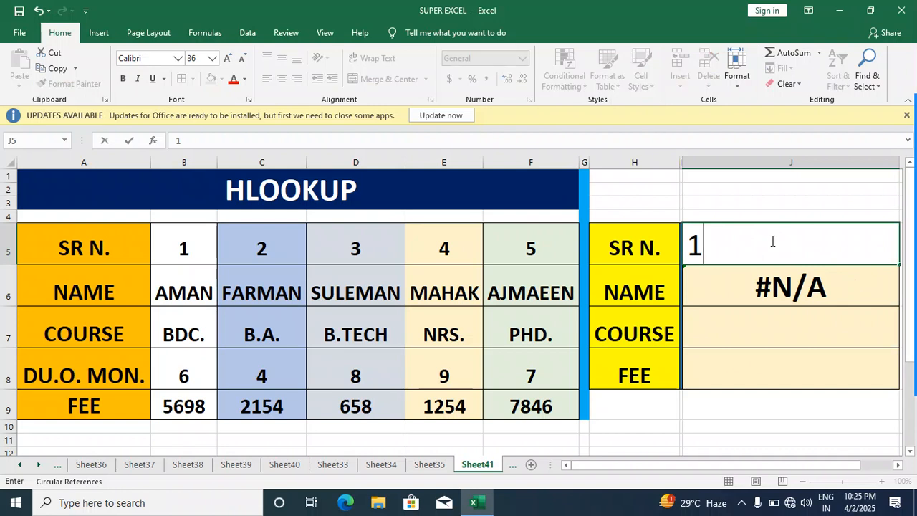
pyautogui.click(752, 342)
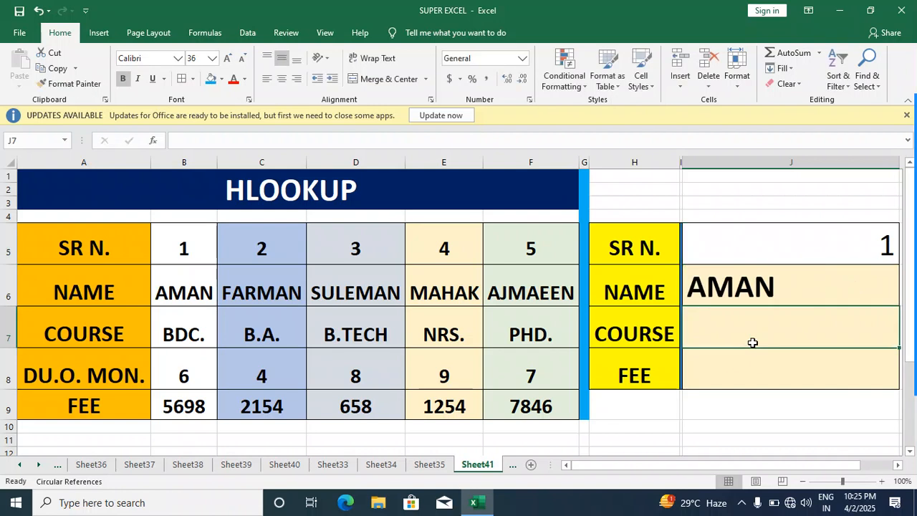
pyautogui.click(753, 244)
pyautogui.moveTo(753, 243); pyautogui.dragTo(764, 352)
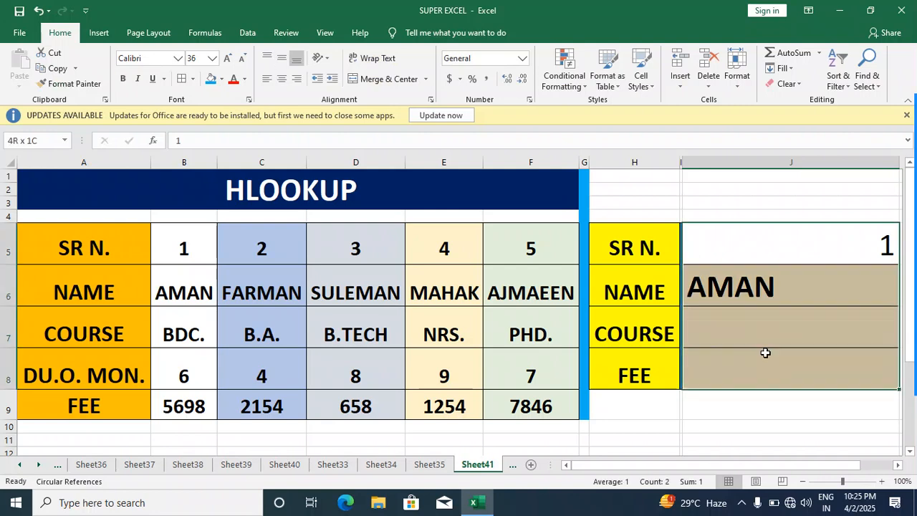
pyautogui.click(286, 60)
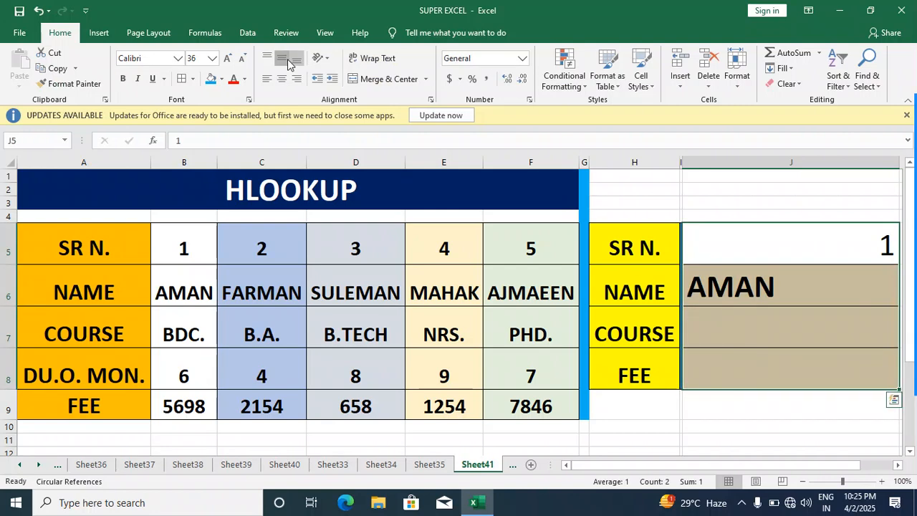
pyautogui.click(806, 244)
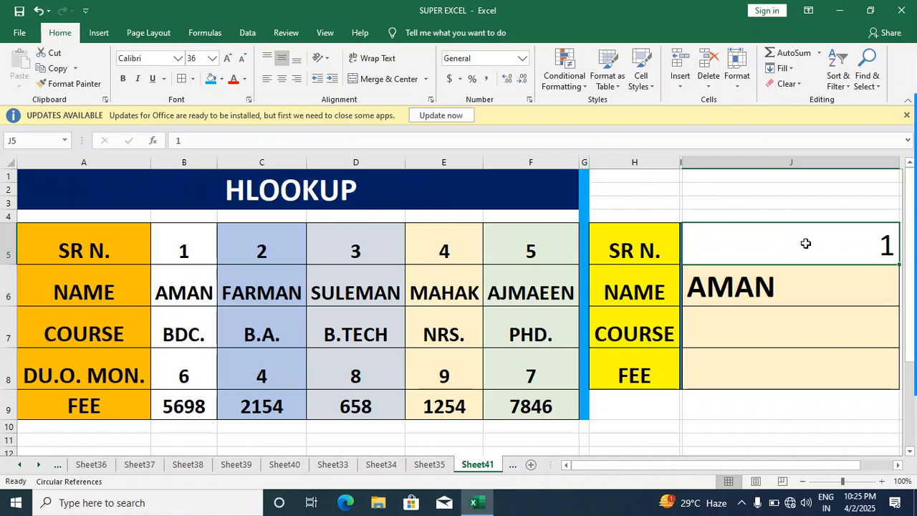
pyautogui.click(296, 58)
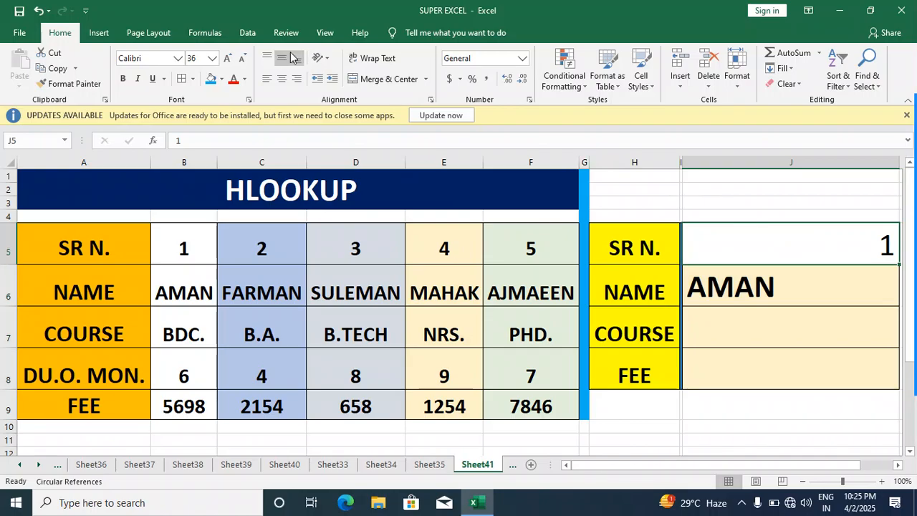
# Center the result cells J6:J8 horizontally and middle-align J5:J8 vertically
pyautogui.click(743, 326)
pyautogui.moveTo(759, 279); pyautogui.dragTo(755, 356)
pyautogui.click(282, 79)
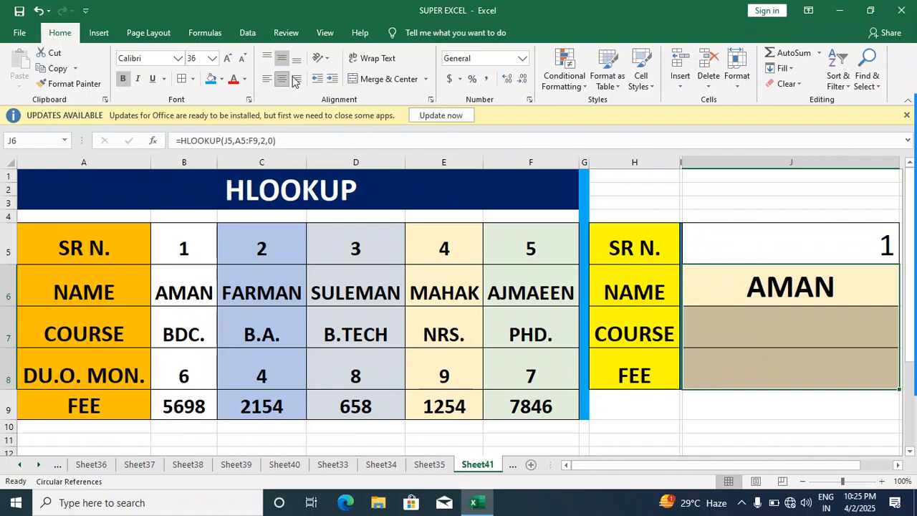
pyautogui.moveTo(798, 240); pyautogui.dragTo(794, 352)
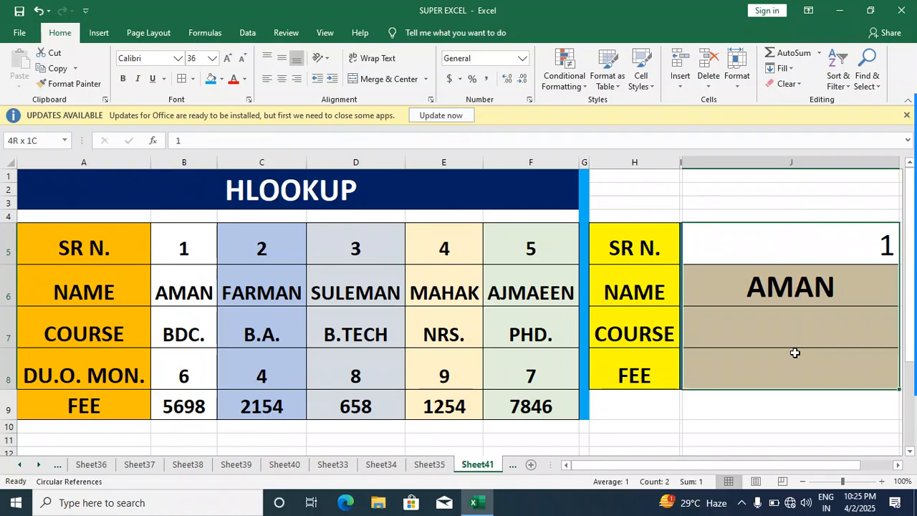
pyautogui.click(282, 58)
pyautogui.click(801, 235)
pyautogui.click(824, 277)
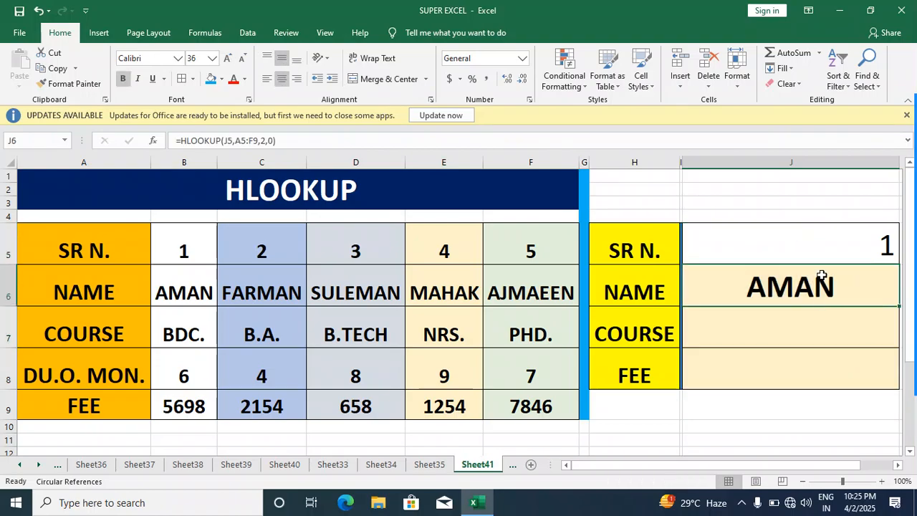
# Center the serial number in J5 horizontally and make it bold
pyautogui.click(804, 246)
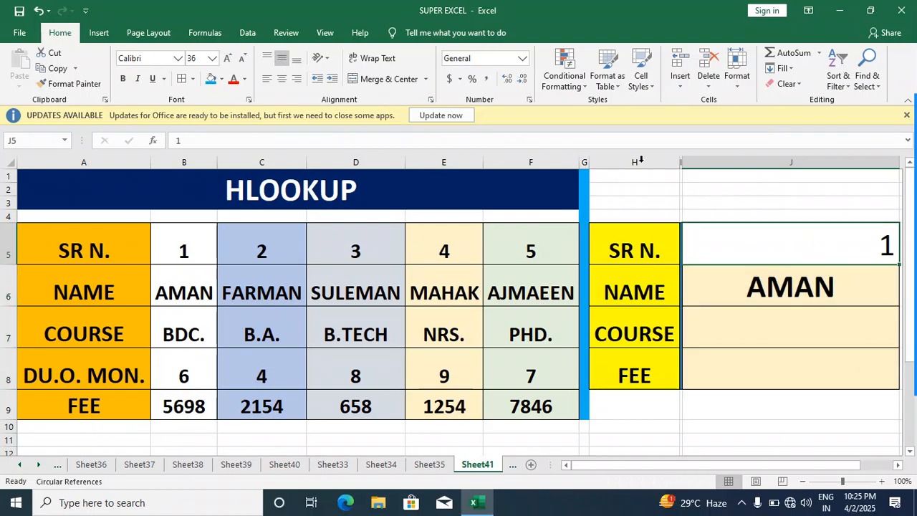
pyautogui.click(266, 79)
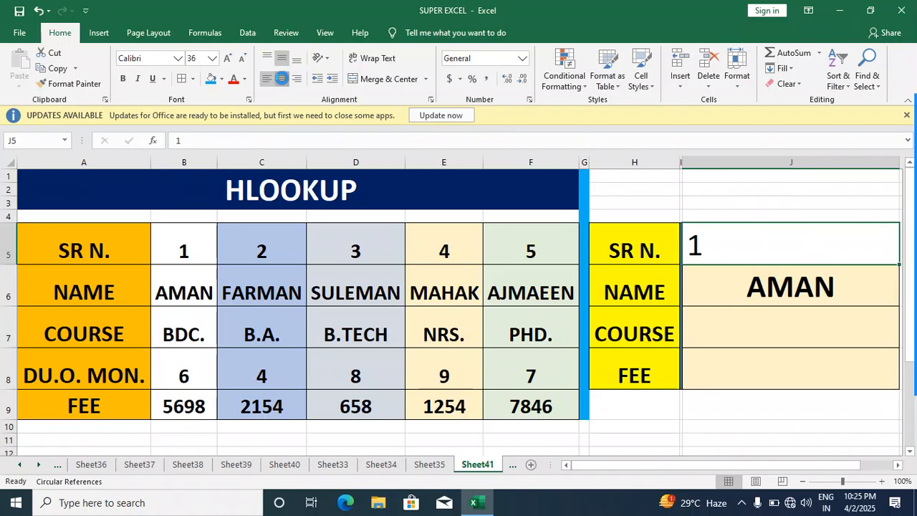
pyautogui.click(281, 79)
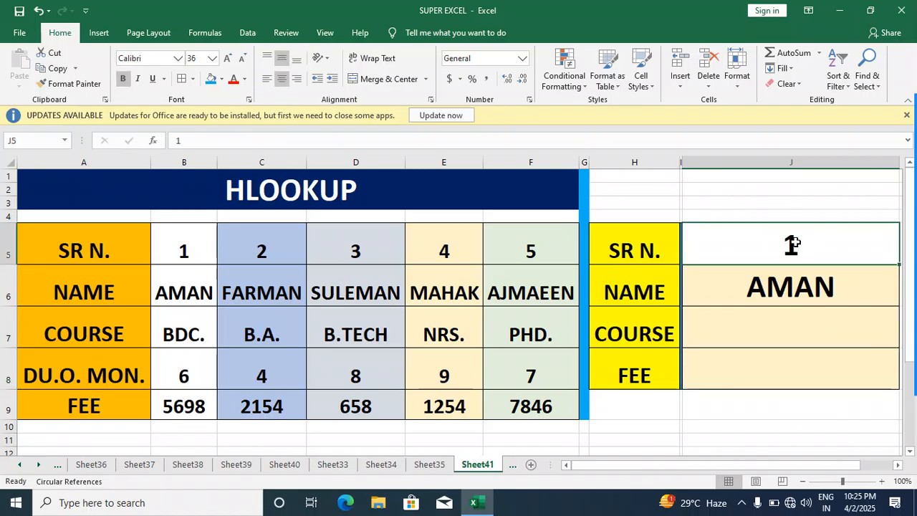
# Test the name lookup by setting the serial number in J5 to 4 and finally to 3
pyautogui.write('4')
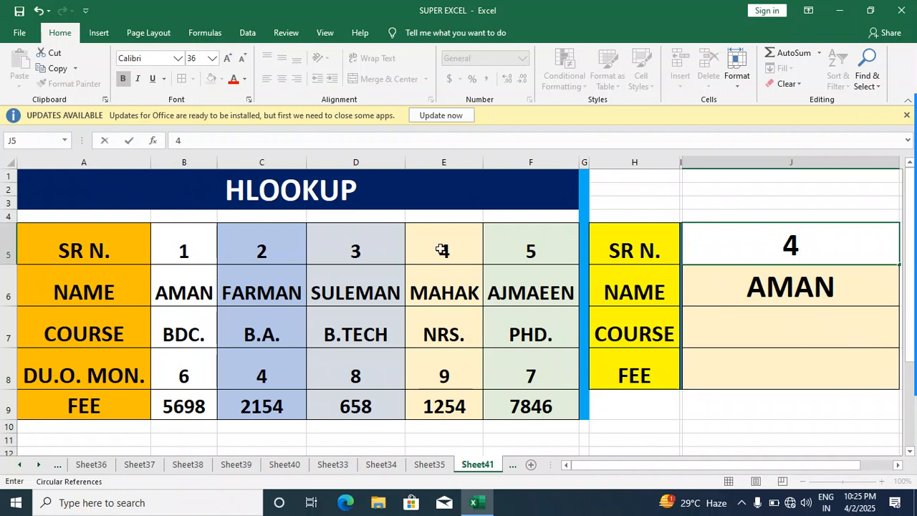
pyautogui.click(763, 363)
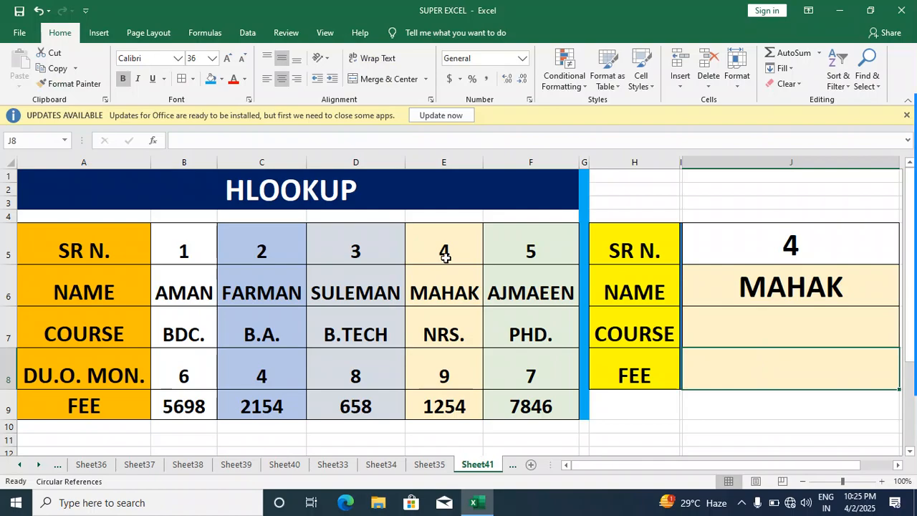
pyautogui.click(827, 235)
pyautogui.doubleClick(828, 237)
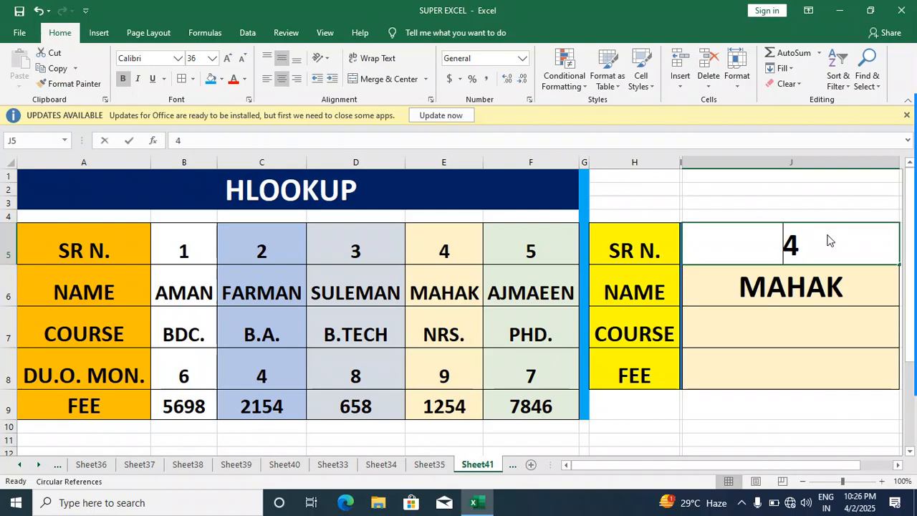
pyautogui.write('3')
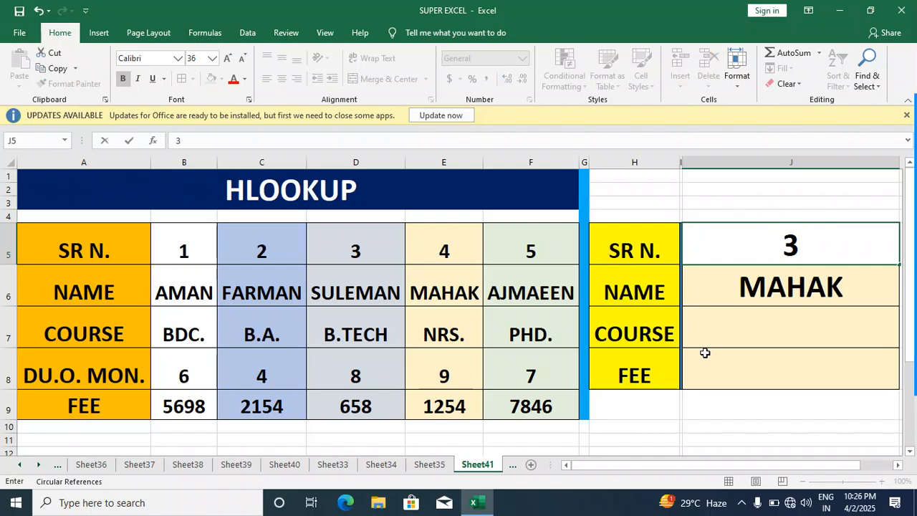
pyautogui.click(729, 350)
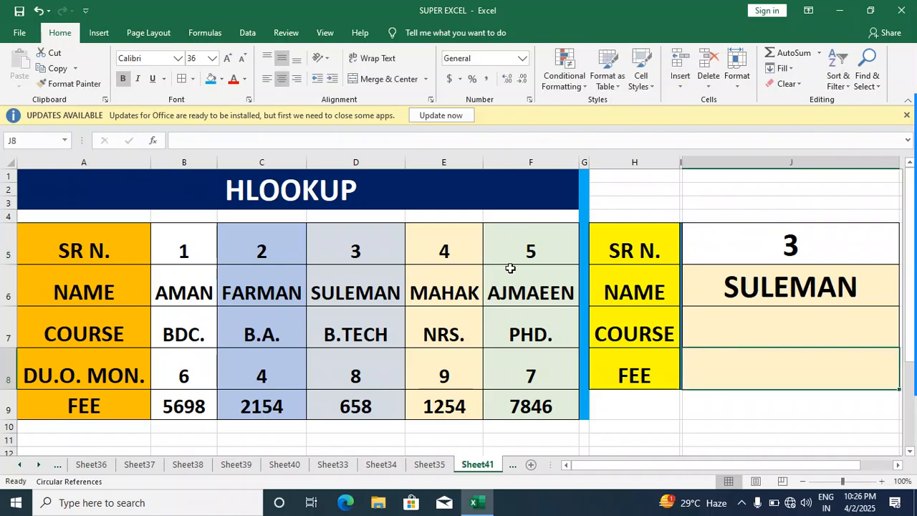
# Enter the formula =HLOOKUP(J5,A5:F9,3,0) in J7 to look up the course for the serial number
pyautogui.click(385, 294)
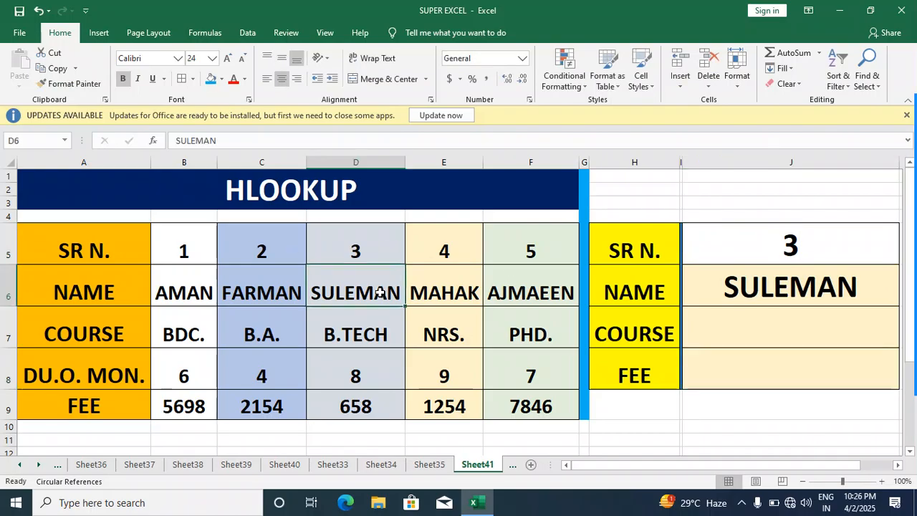
pyautogui.click(767, 328)
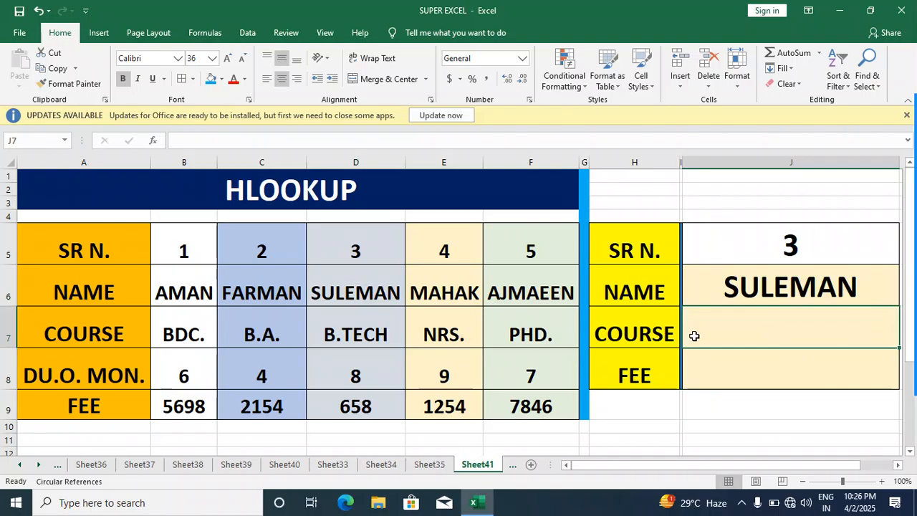
pyautogui.write('=H')
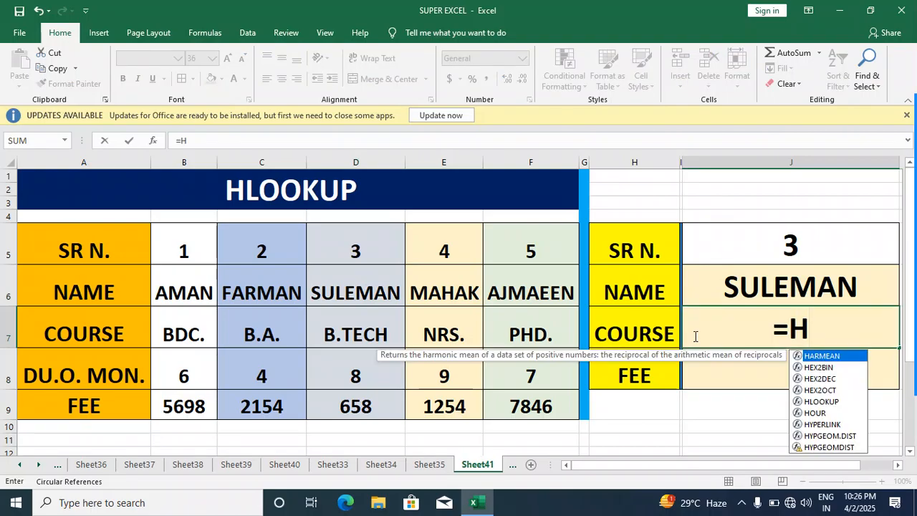
pyautogui.write('LO')
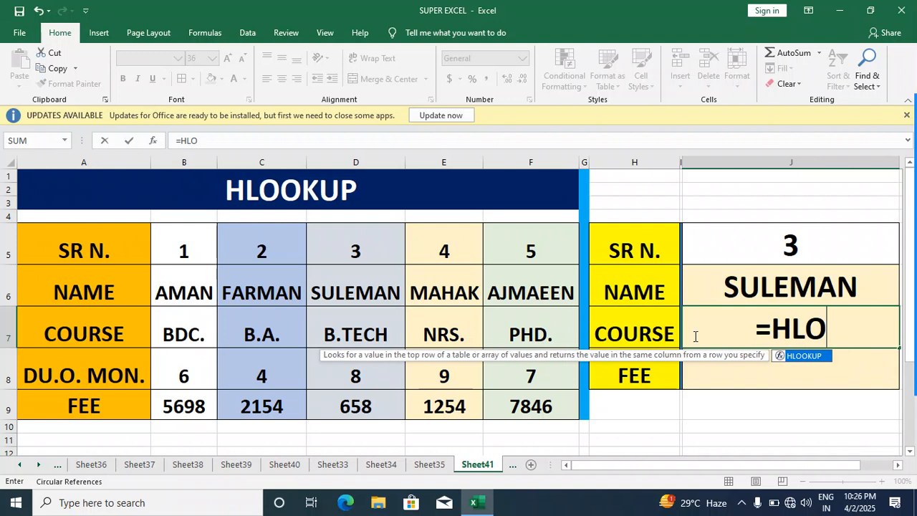
pyautogui.doubleClick(806, 356)
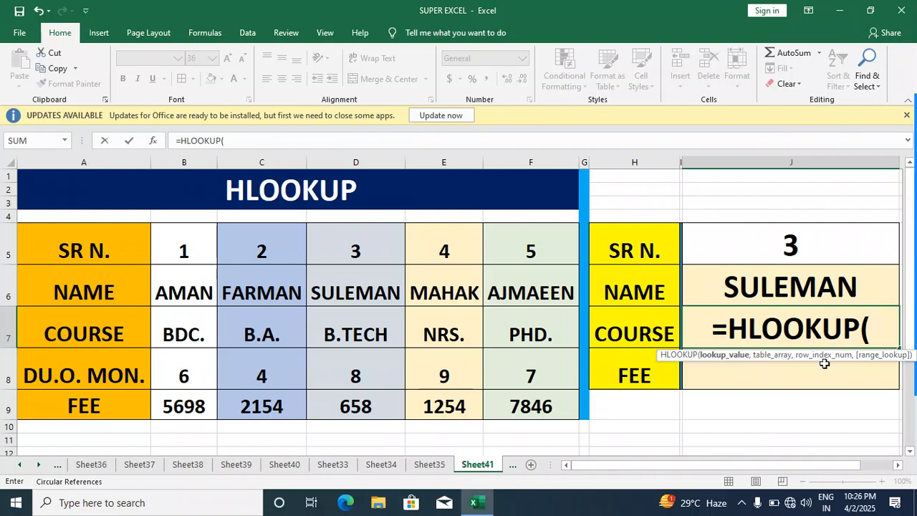
pyautogui.click(729, 249)
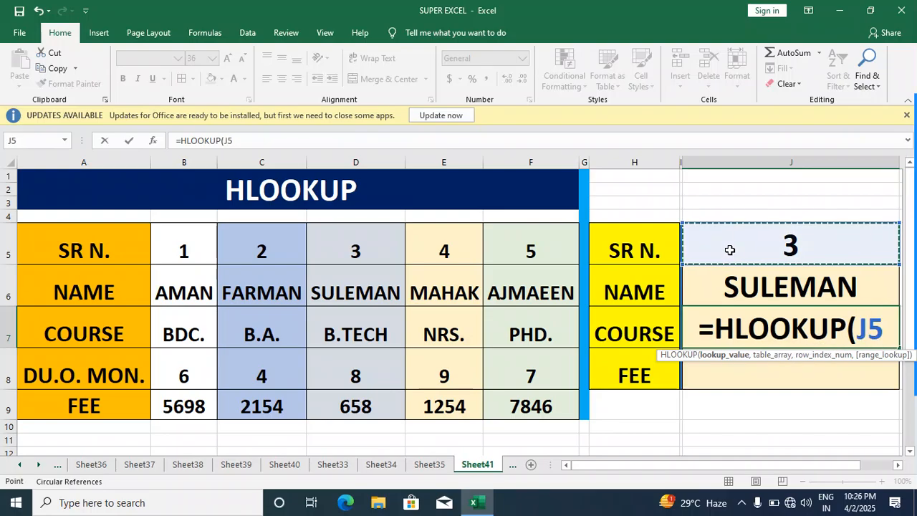
pyautogui.write(',')
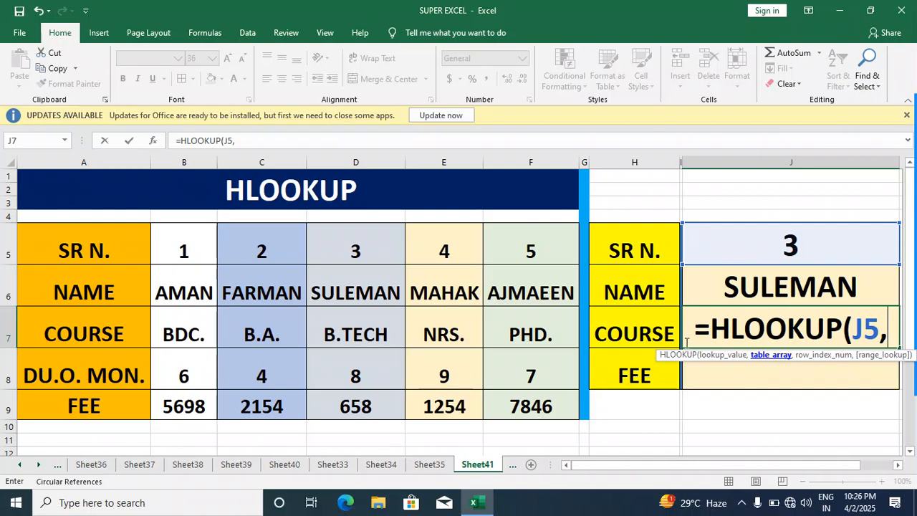
pyautogui.moveTo(100, 247); pyautogui.dragTo(530, 409)
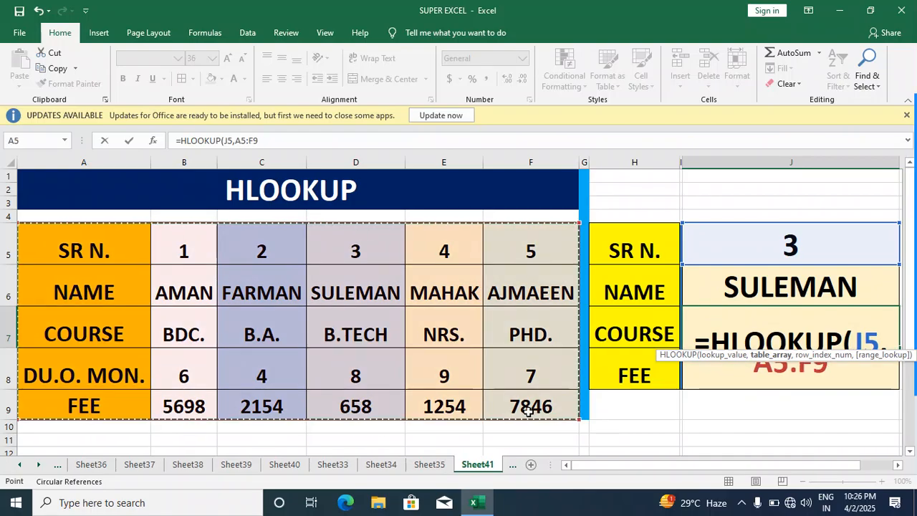
pyautogui.write(',')
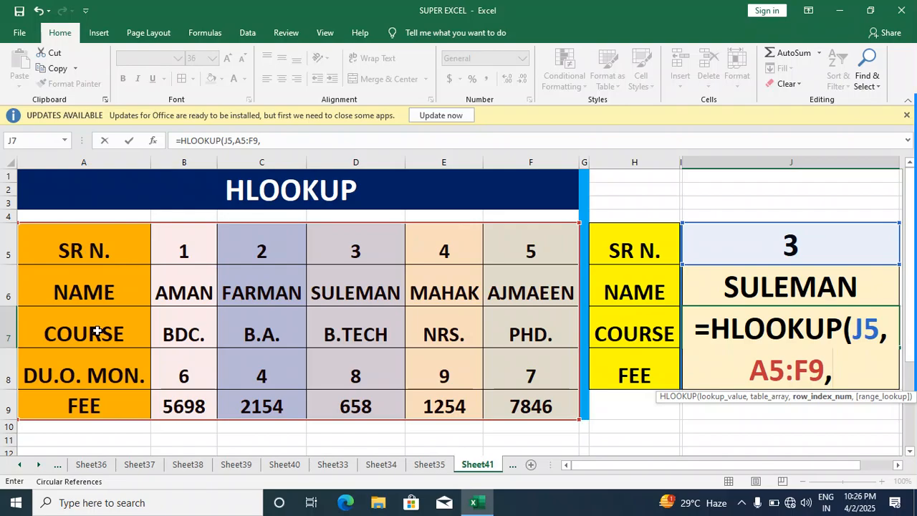
pyautogui.write('3')
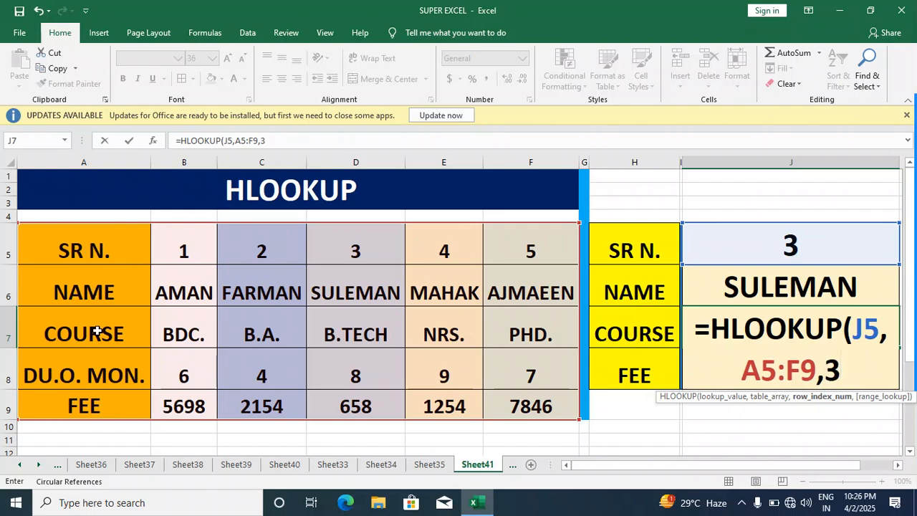
pyautogui.write(',')
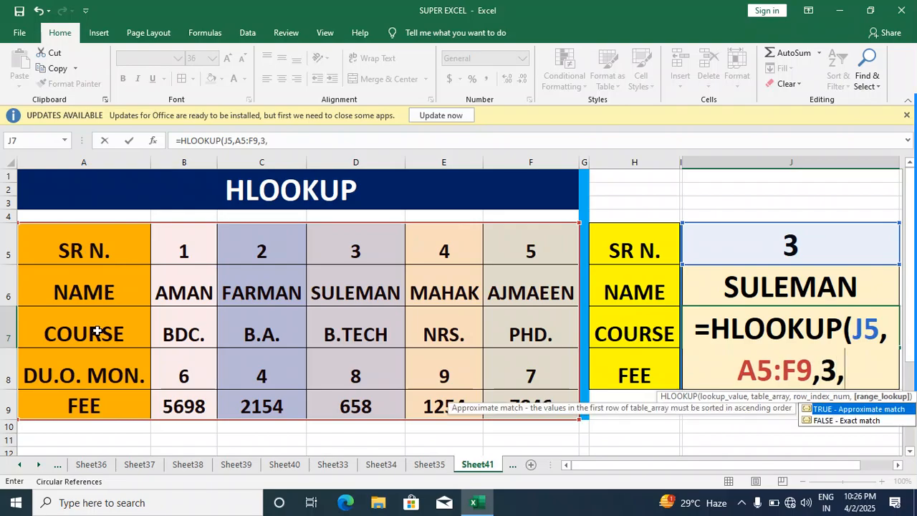
pyautogui.write('0')
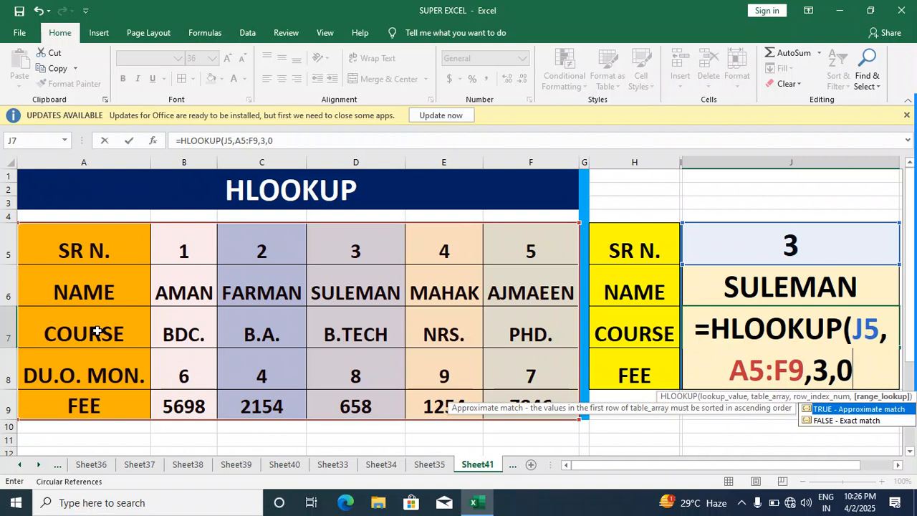
pyautogui.write(')')
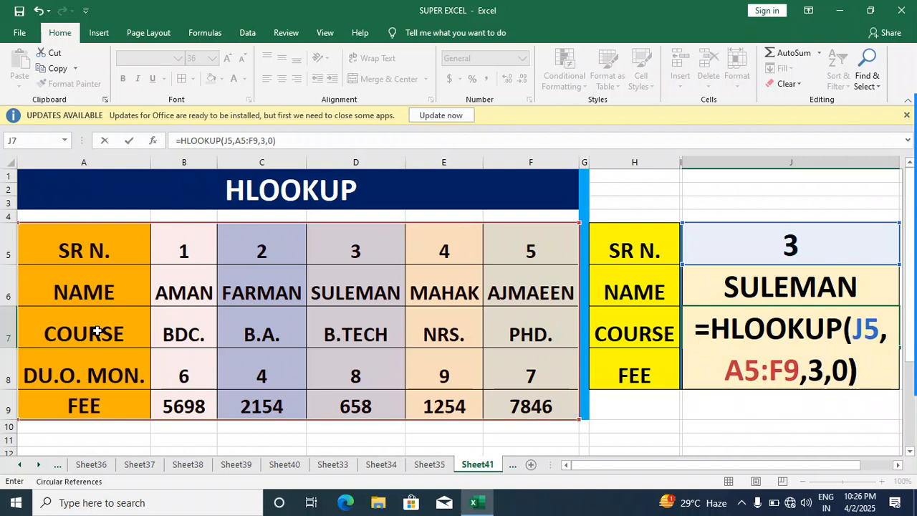
pyautogui.press('Return')
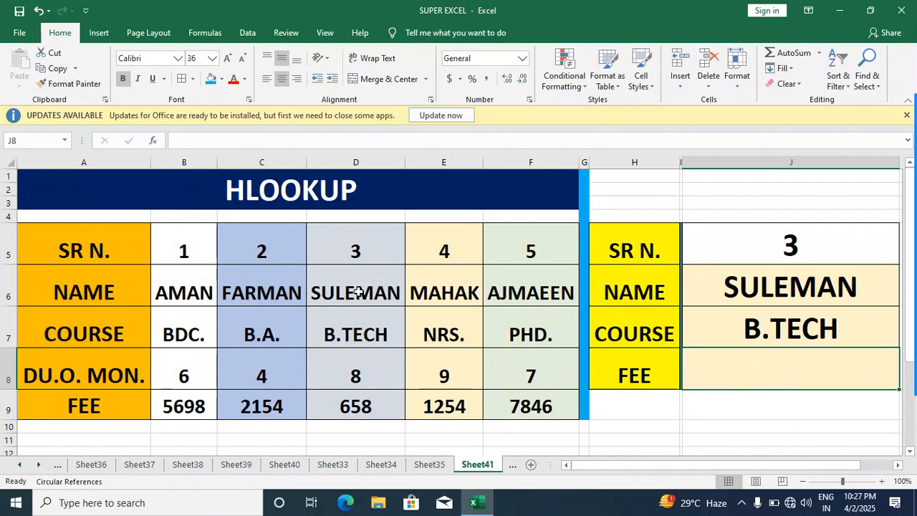
# Test the name and course lookups by setting the serial number in J5 to 5 and finally to 2
pyautogui.moveTo(911, 183)
pyautogui.click(804, 243)
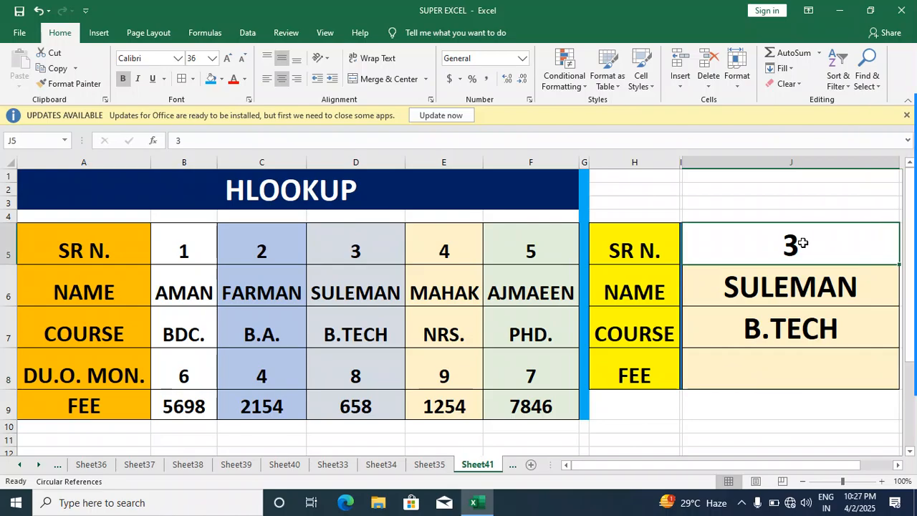
pyautogui.doubleClick(804, 243)
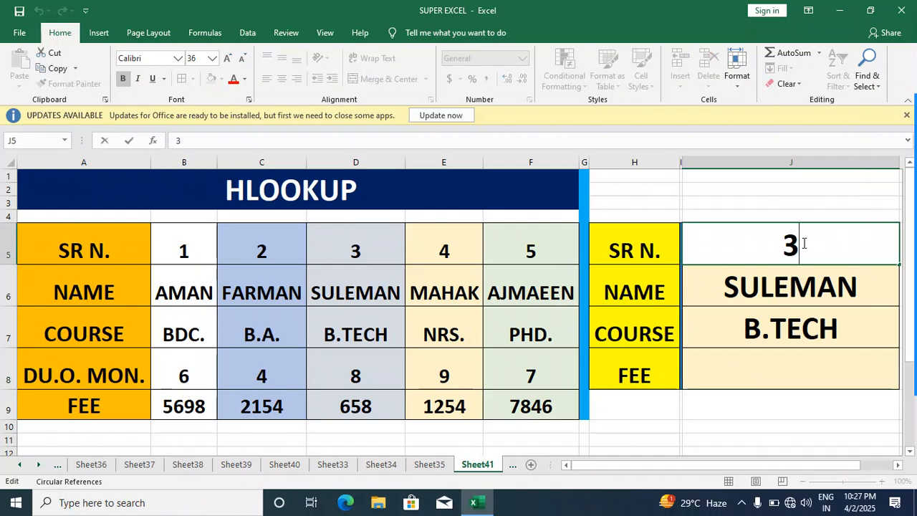
pyautogui.press('BackSpace')
pyautogui.write('5')
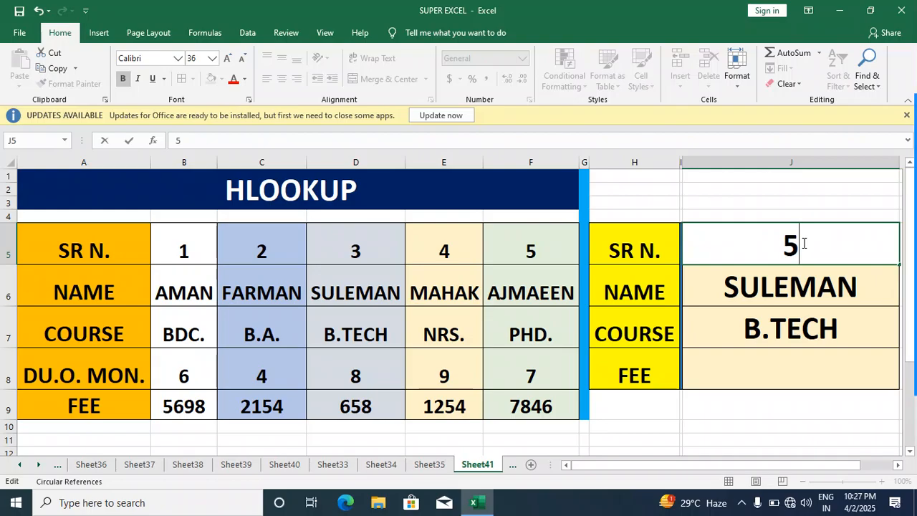
pyautogui.click(796, 369)
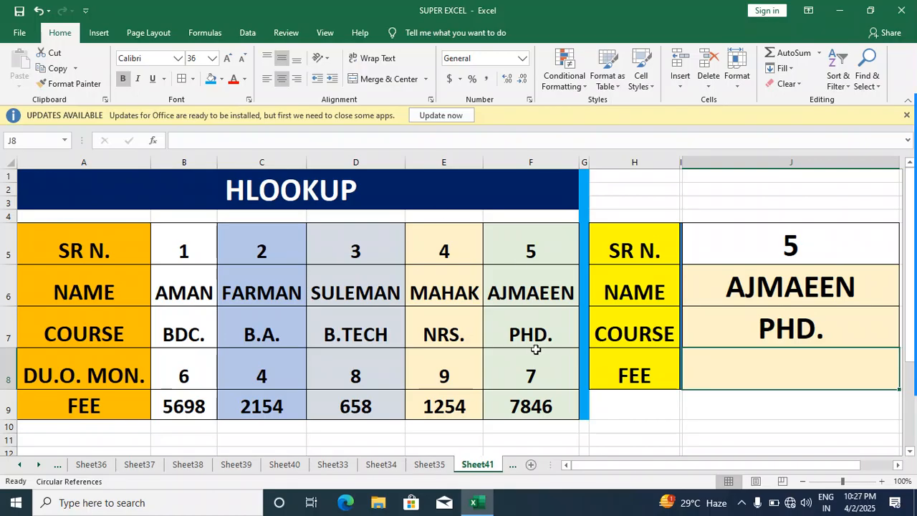
pyautogui.click(790, 245)
pyautogui.doubleClick(790, 245)
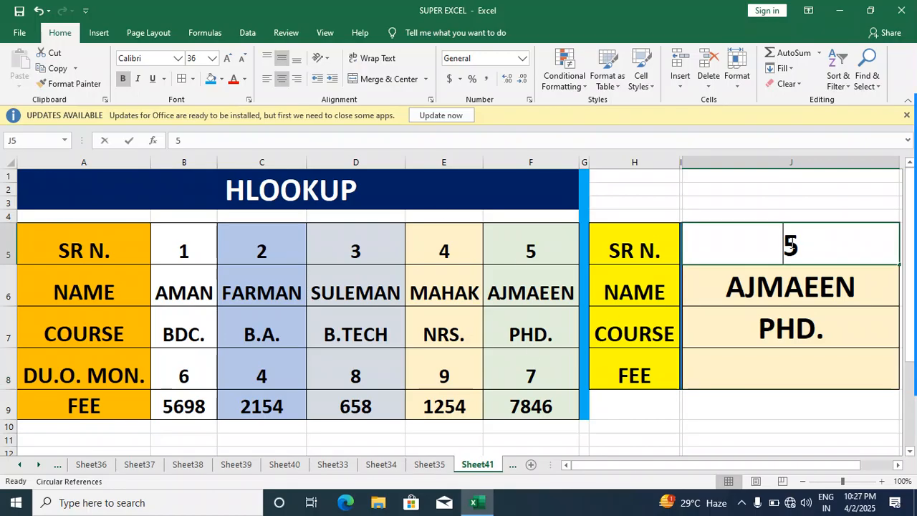
pyautogui.write('2')
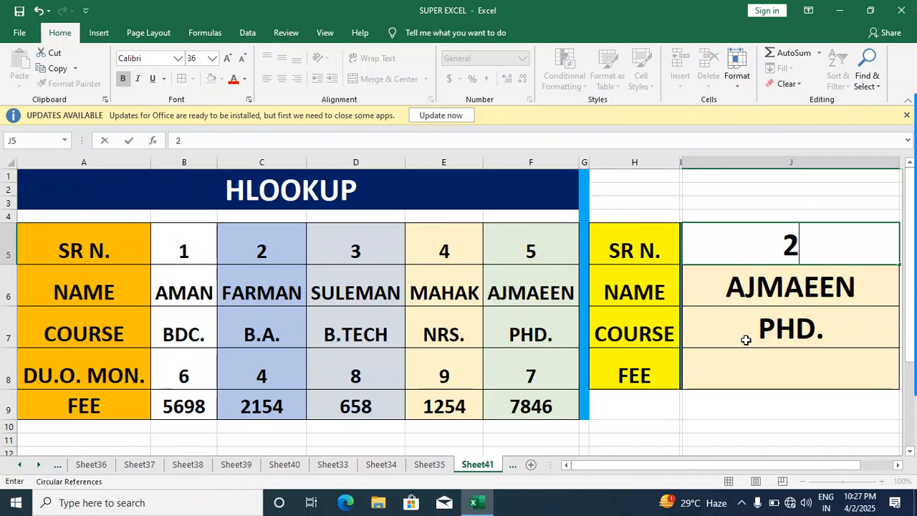
pyautogui.click(751, 363)
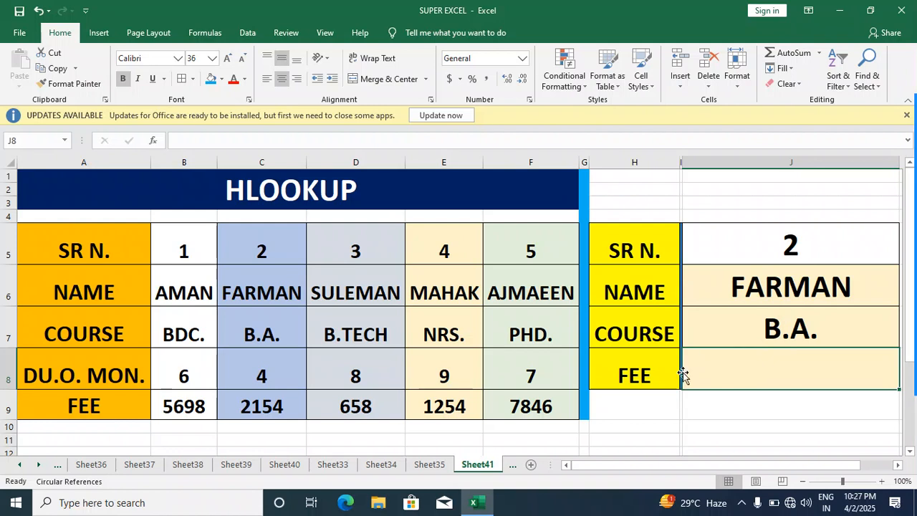
# Enter the formula =HLOOKUP(J5,A5:F9,5,0) in J8 to look up the fee for the serial number
pyautogui.write('=')
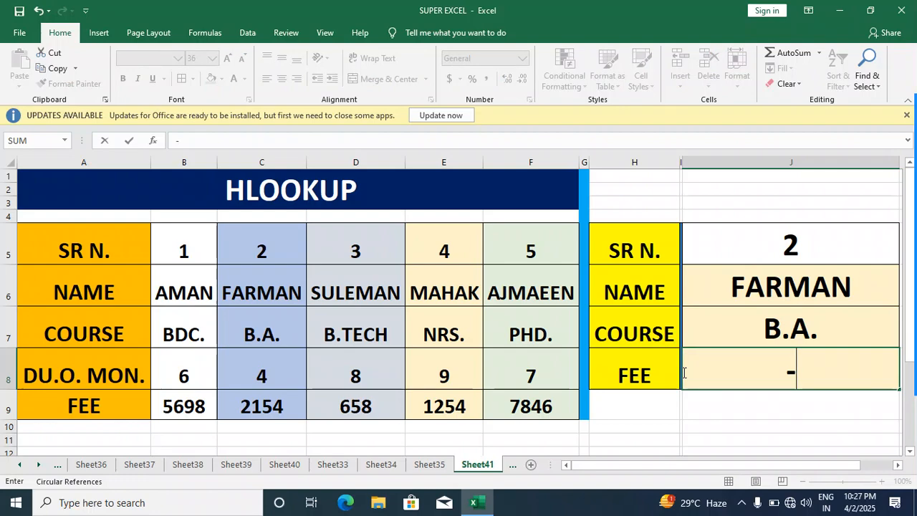
pyautogui.press('BackSpace')
pyautogui.write('=')
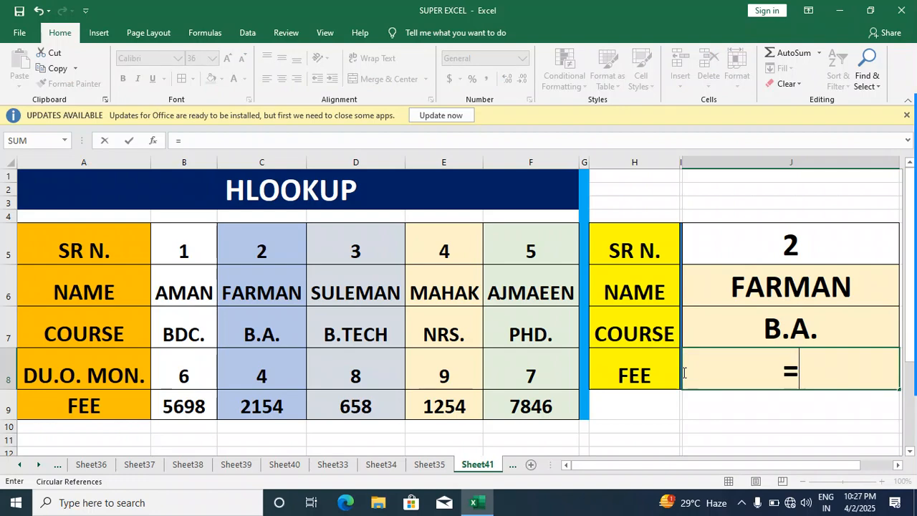
pyautogui.write('HLOO')
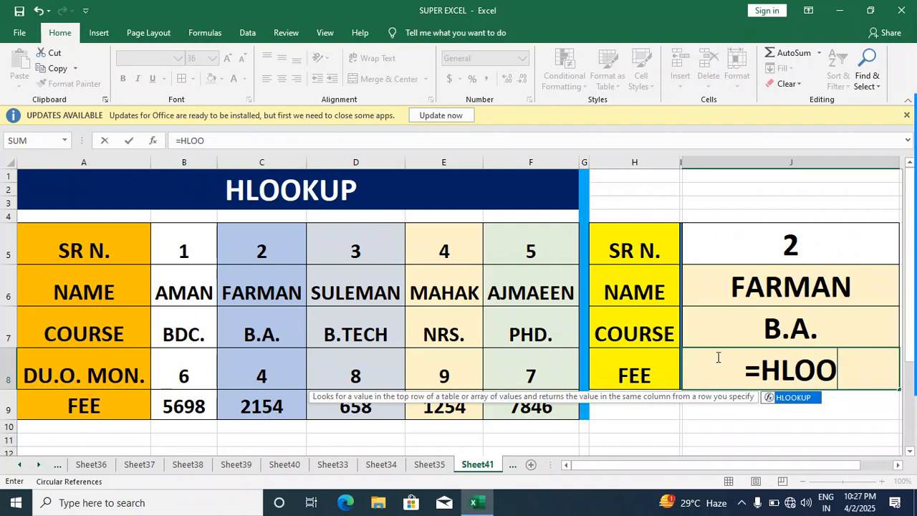
pyautogui.doubleClick(795, 400)
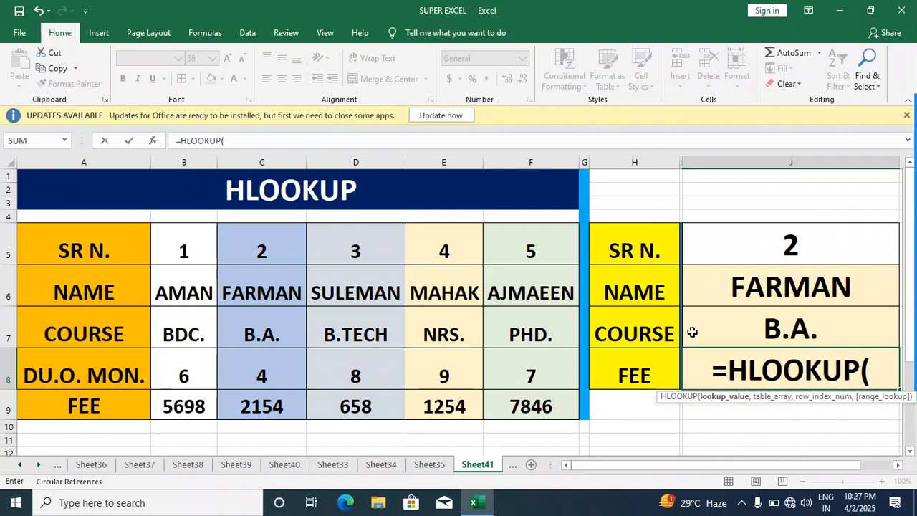
pyautogui.click(763, 247)
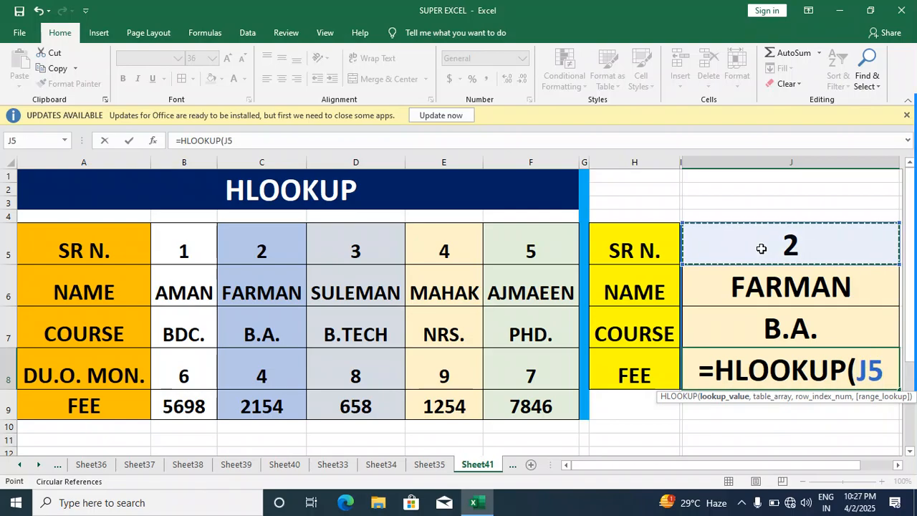
pyautogui.write(',')
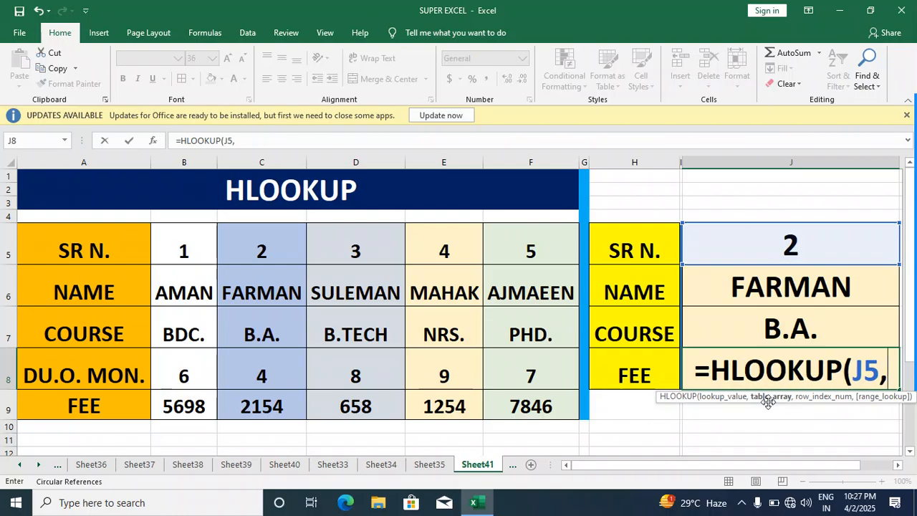
pyautogui.moveTo(64, 243); pyautogui.dragTo(528, 404)
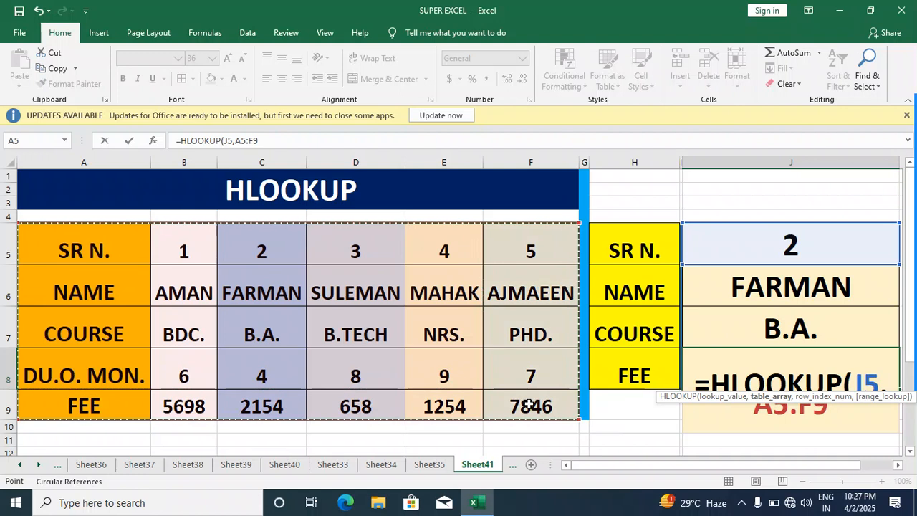
pyautogui.write(',')
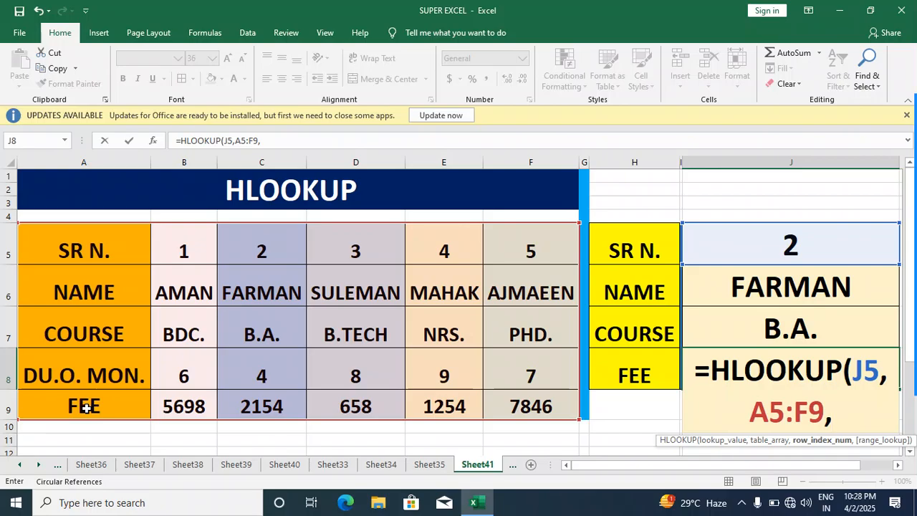
pyautogui.write('5')
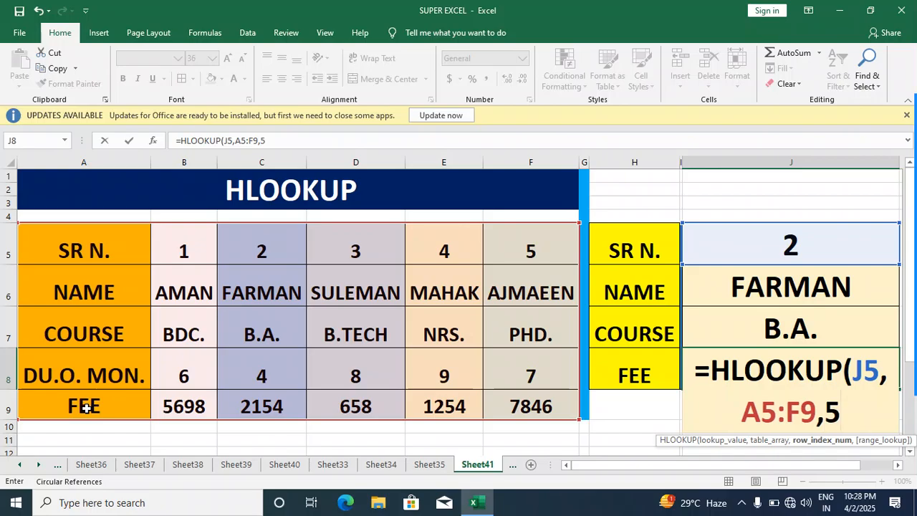
pyautogui.write(',0')
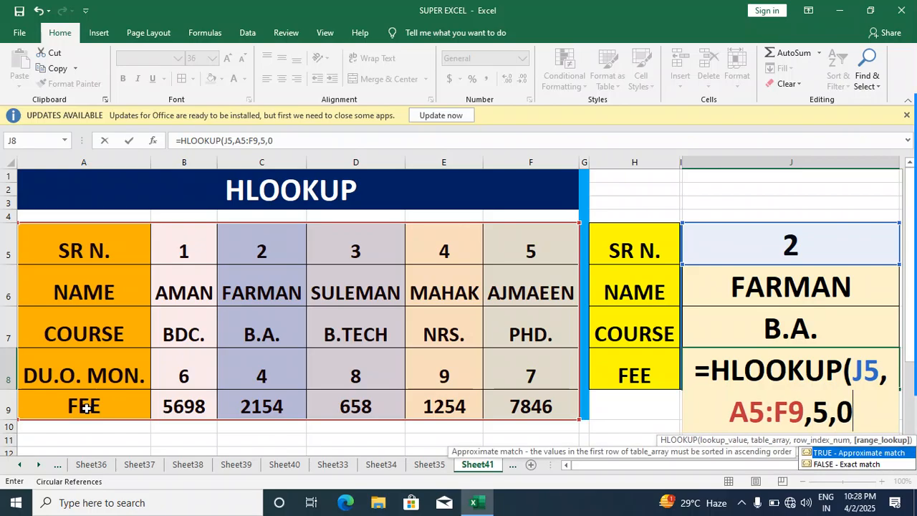
pyautogui.write(')')
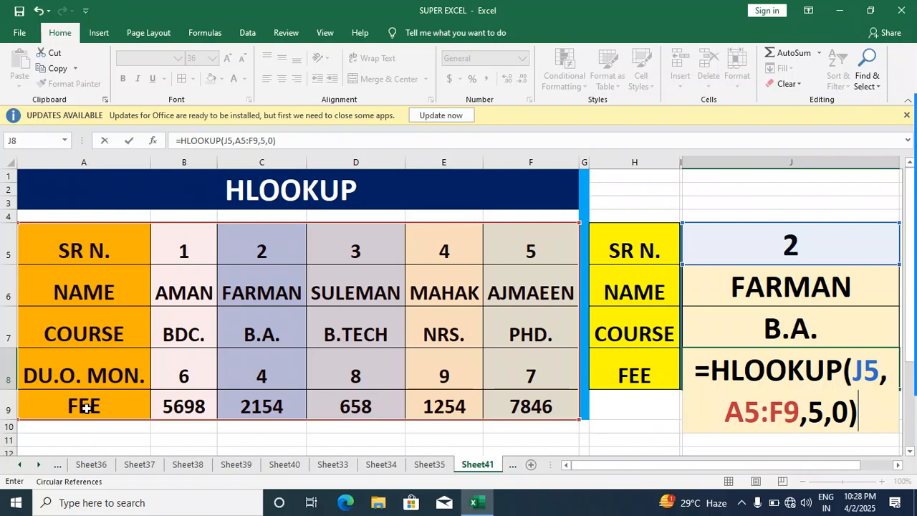
pyautogui.press('Return')
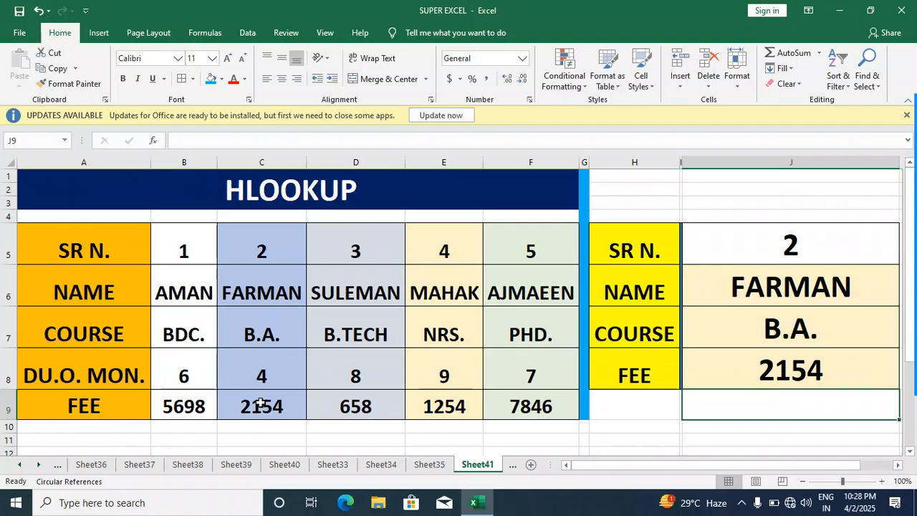
# Test the name, course and fee lookups by setting the serial number in J5 to 4, 5 and finally 3
pyautogui.click(790, 247)
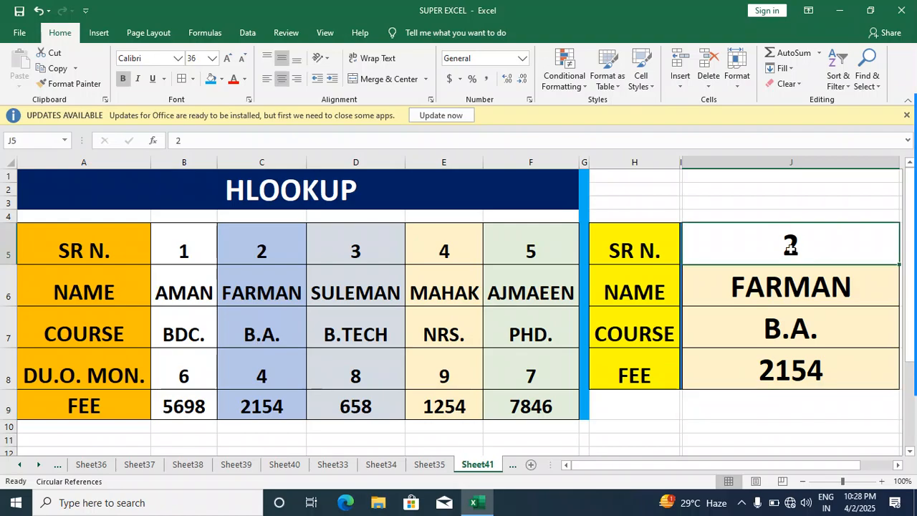
pyautogui.doubleClick(791, 250)
pyautogui.write('4')
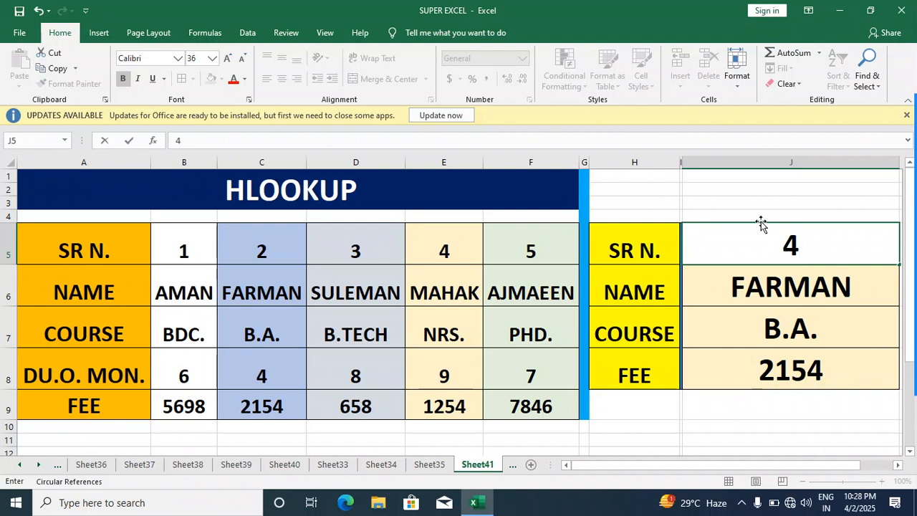
pyautogui.click(743, 404)
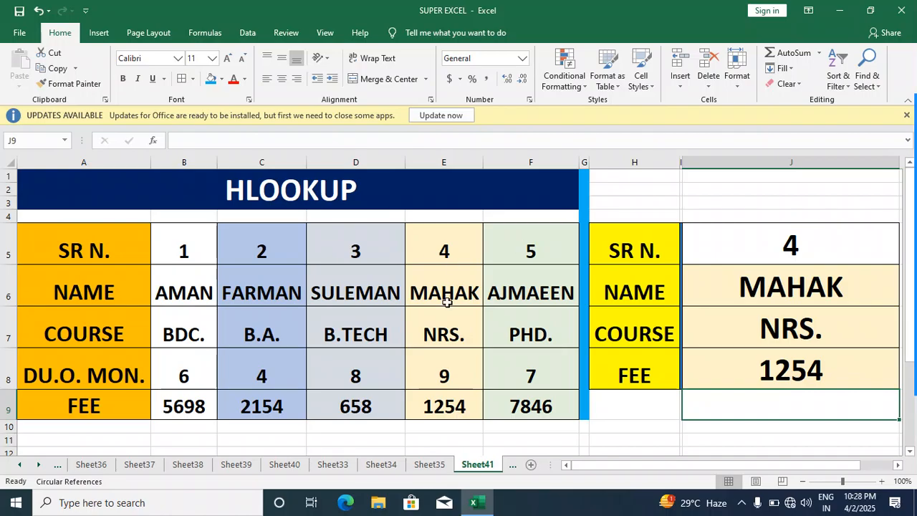
pyautogui.click(798, 252)
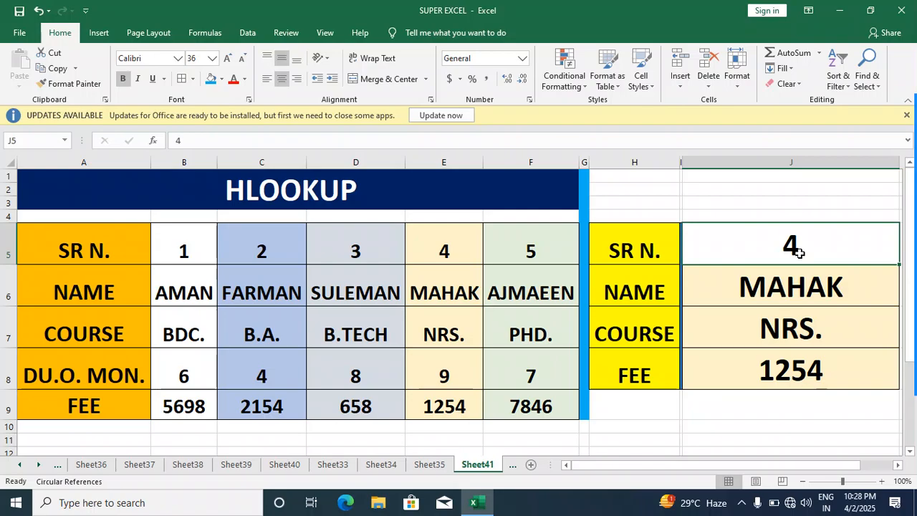
pyautogui.write('5')
pyautogui.click(747, 424)
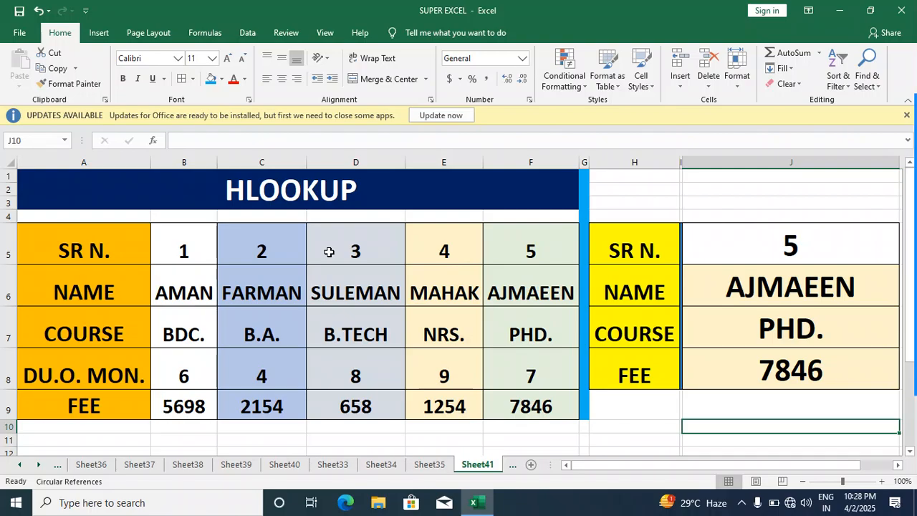
pyautogui.click(758, 254)
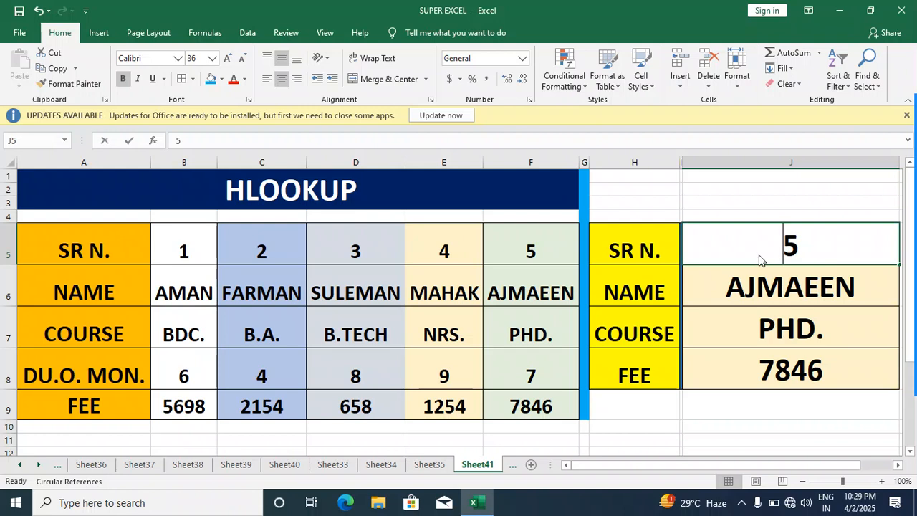
pyautogui.write('3')
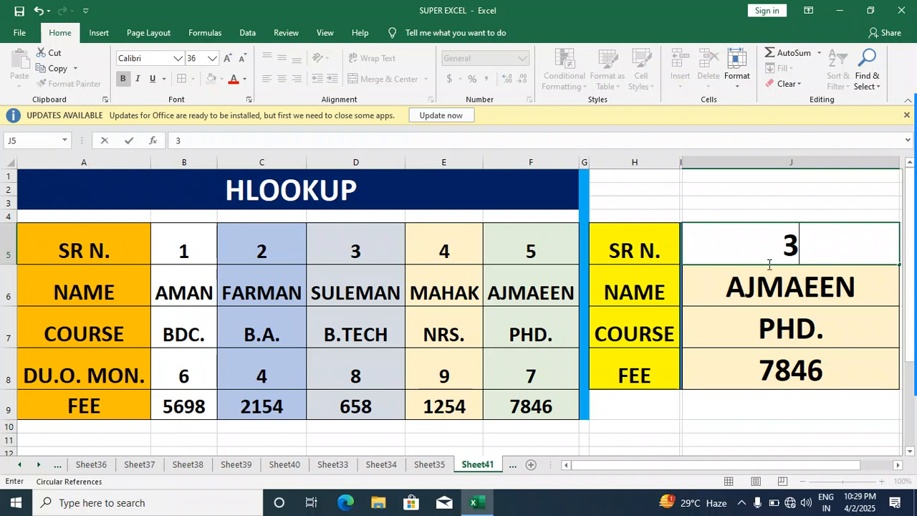
pyautogui.click(801, 409)
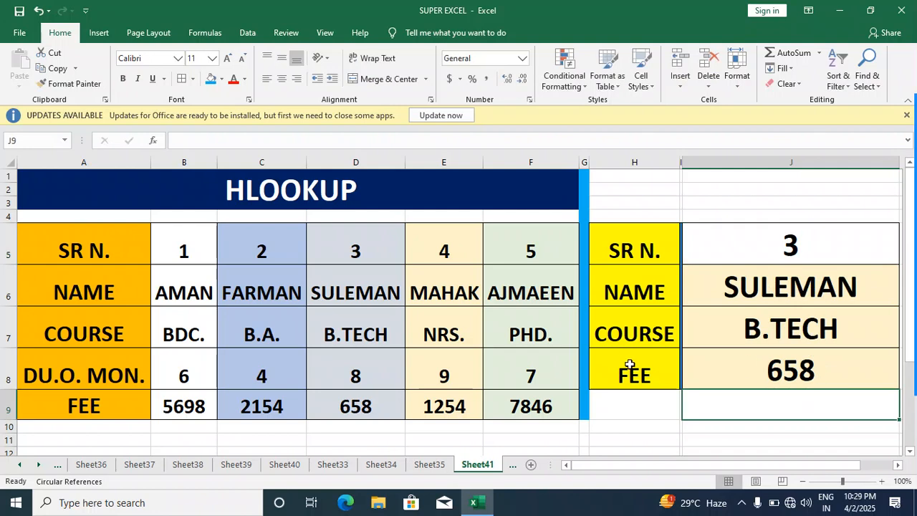
# Increase the font size of the FEE label in H8 to 28 and enlarge the SR N. label in H5 by one size
pyautogui.click(631, 398)
pyautogui.click(630, 371)
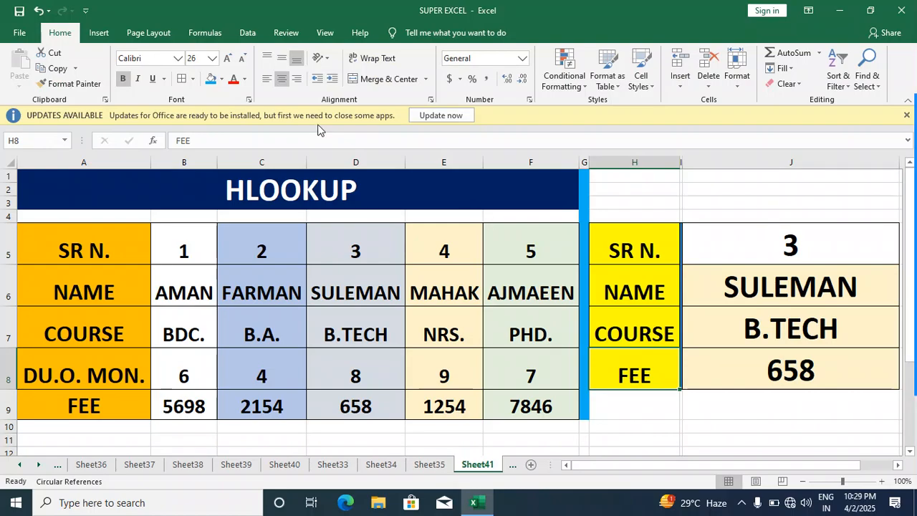
pyautogui.click(227, 58)
pyautogui.click(227, 58)
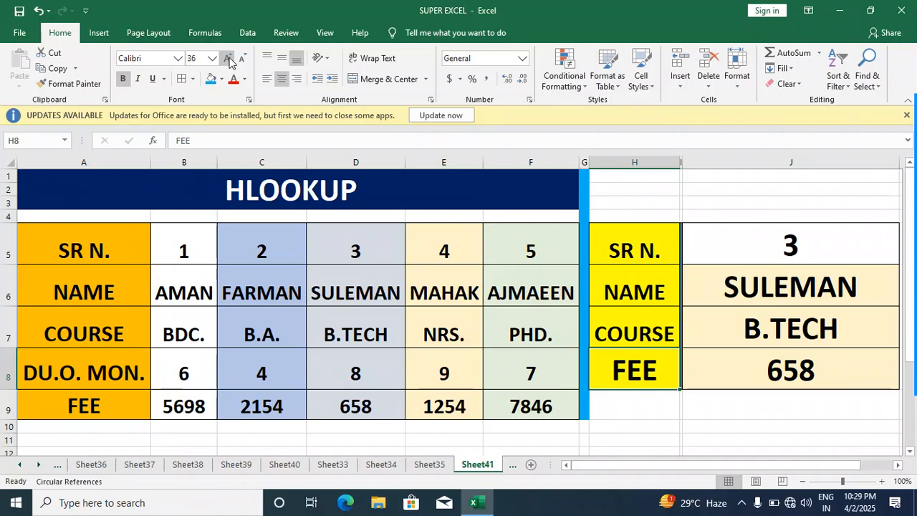
pyautogui.click(242, 58)
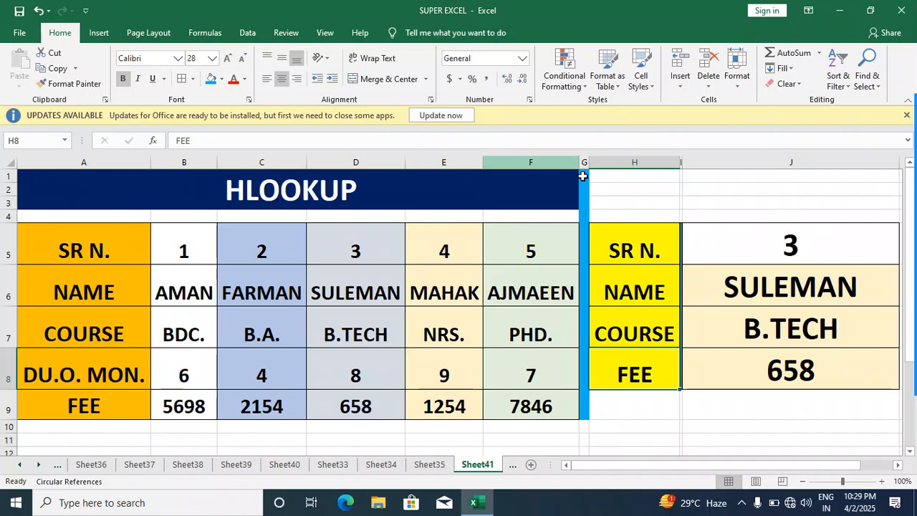
pyautogui.click(650, 256)
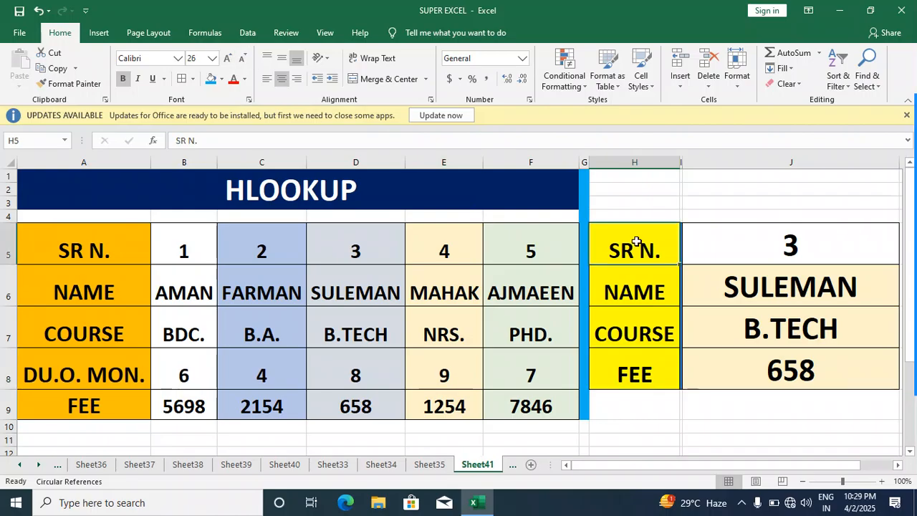
pyautogui.click(227, 58)
pyautogui.click(672, 406)
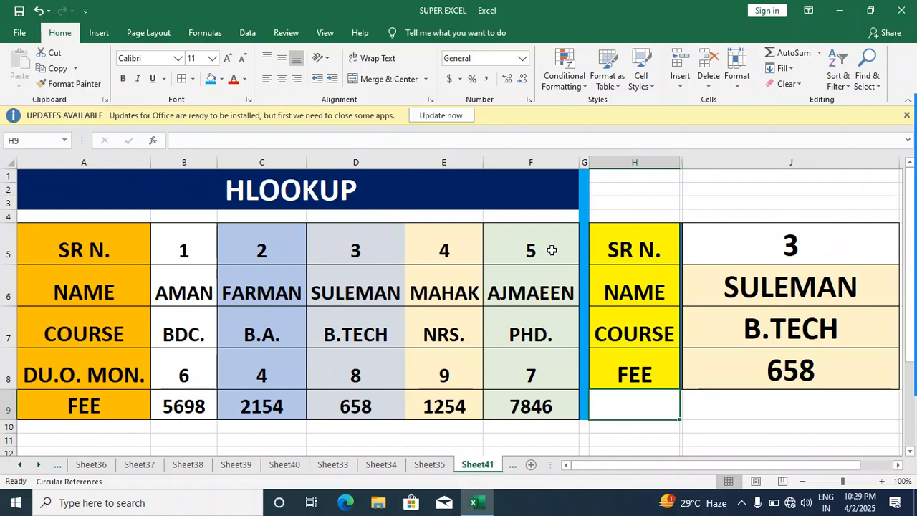
# Highlight the serial number 3 record by filling D5:D7 and the fee cell D9 with standard yellow
pyautogui.click(354, 250)
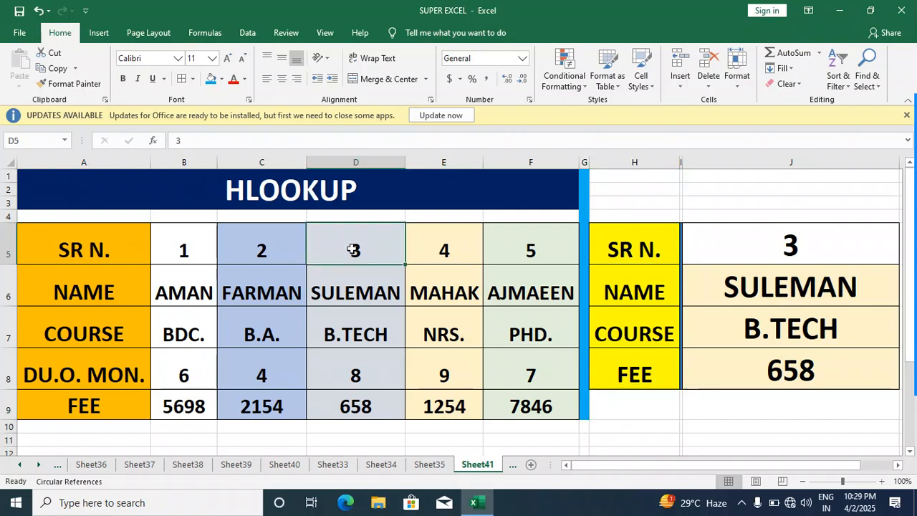
pyautogui.click(222, 79)
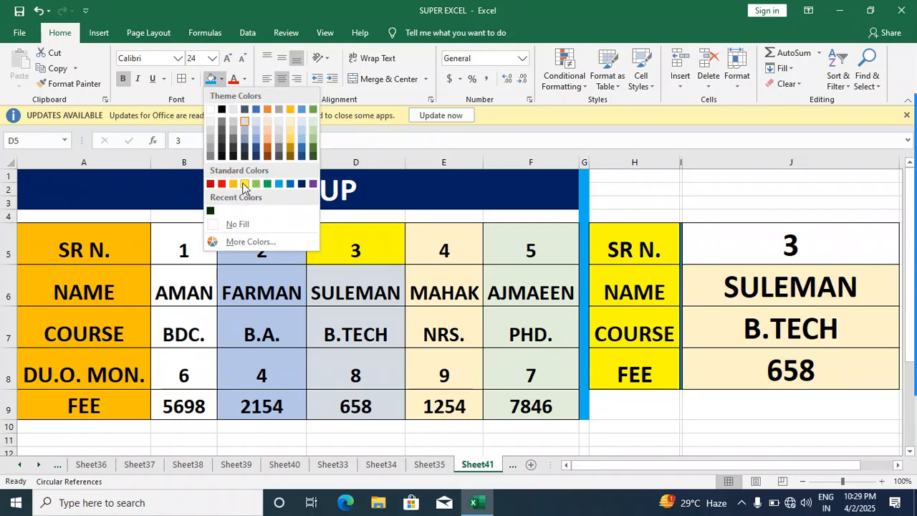
pyautogui.click(245, 184)
pyautogui.moveTo(381, 241); pyautogui.dragTo(380, 339)
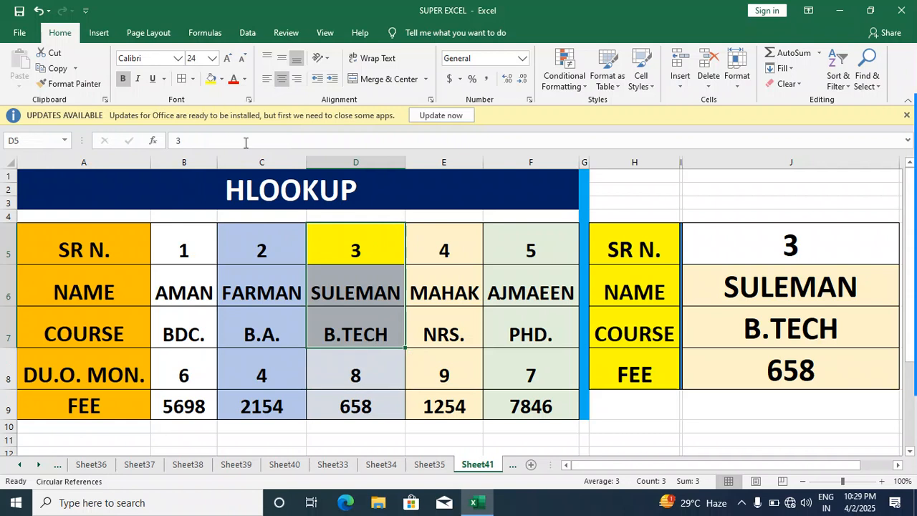
pyautogui.click(212, 78)
pyautogui.click(393, 406)
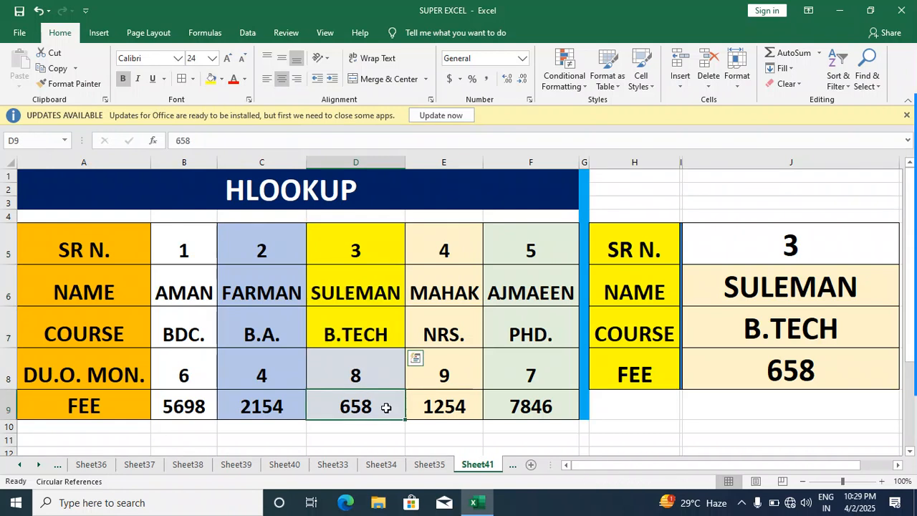
pyautogui.click(213, 80)
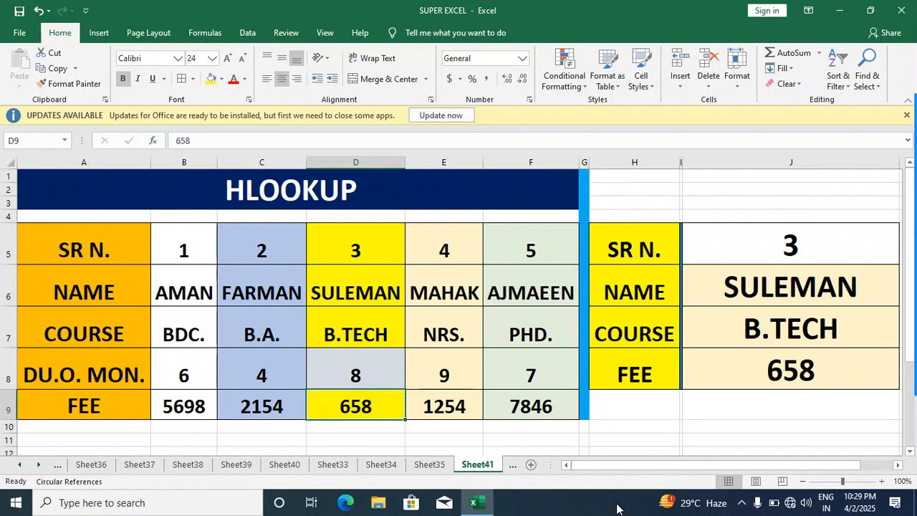
pyautogui.click(687, 406)
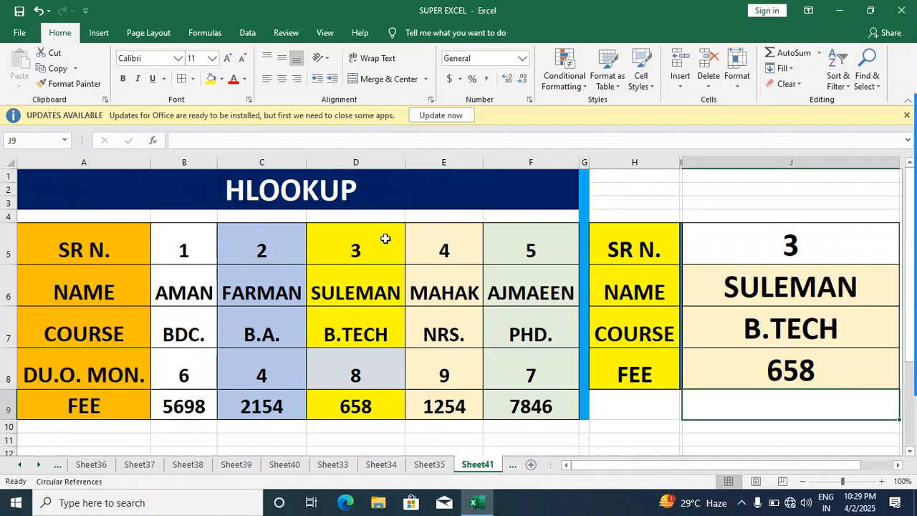